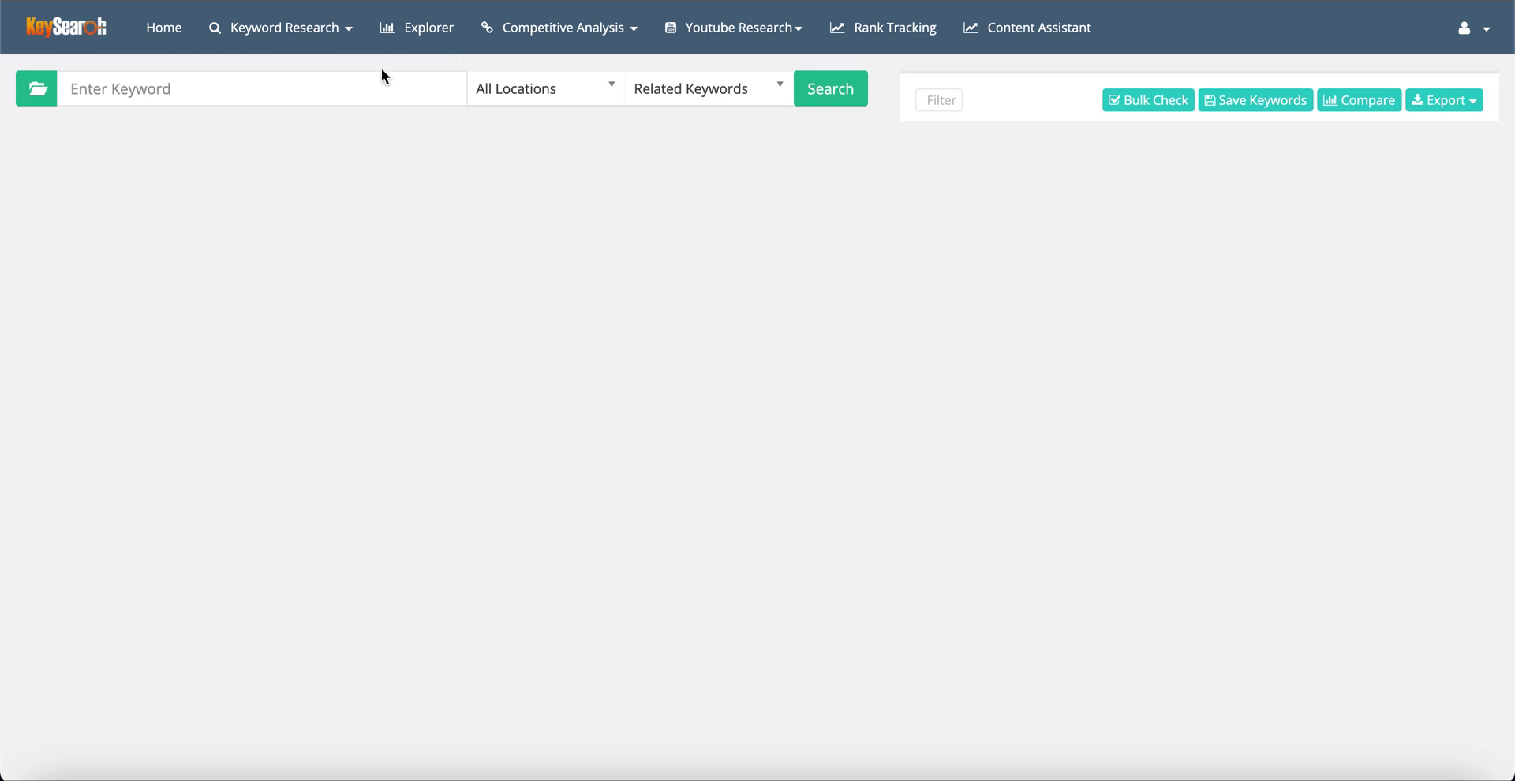
Set the keyword search location to France.
left_click(356, 87)
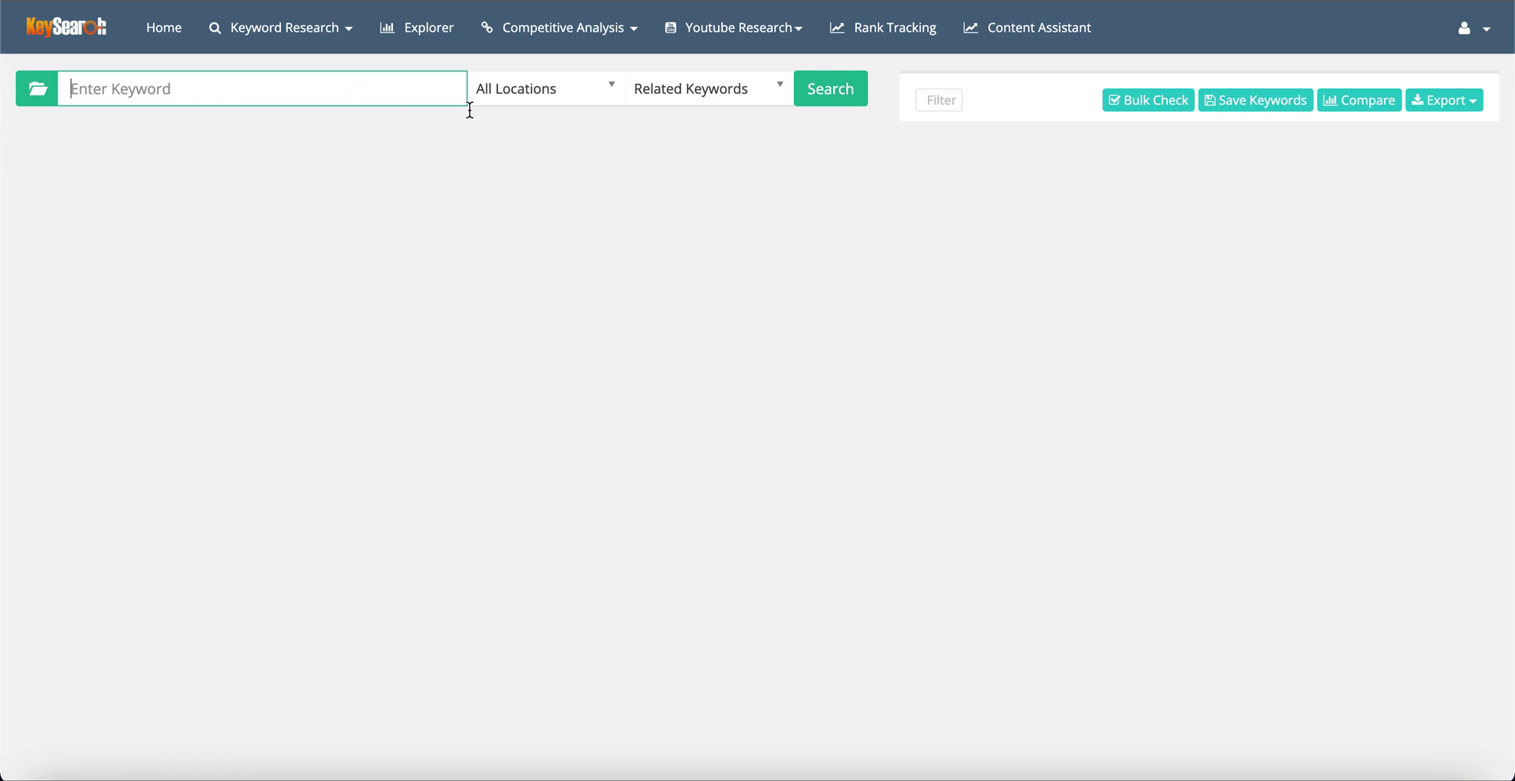
left_click(613, 96)
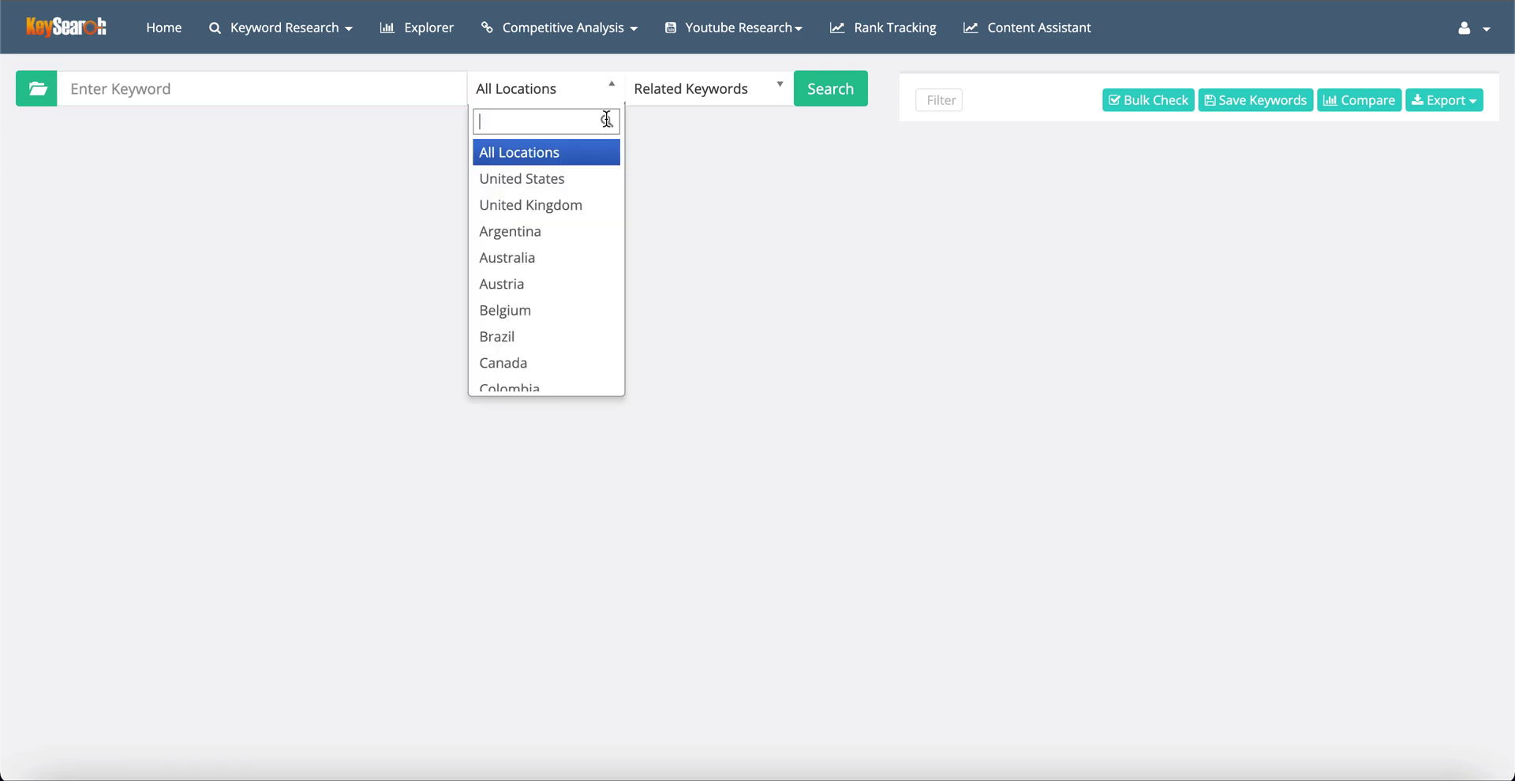
scroll(579, 274, "down", 5)
scroll(578, 274, "up", 1)
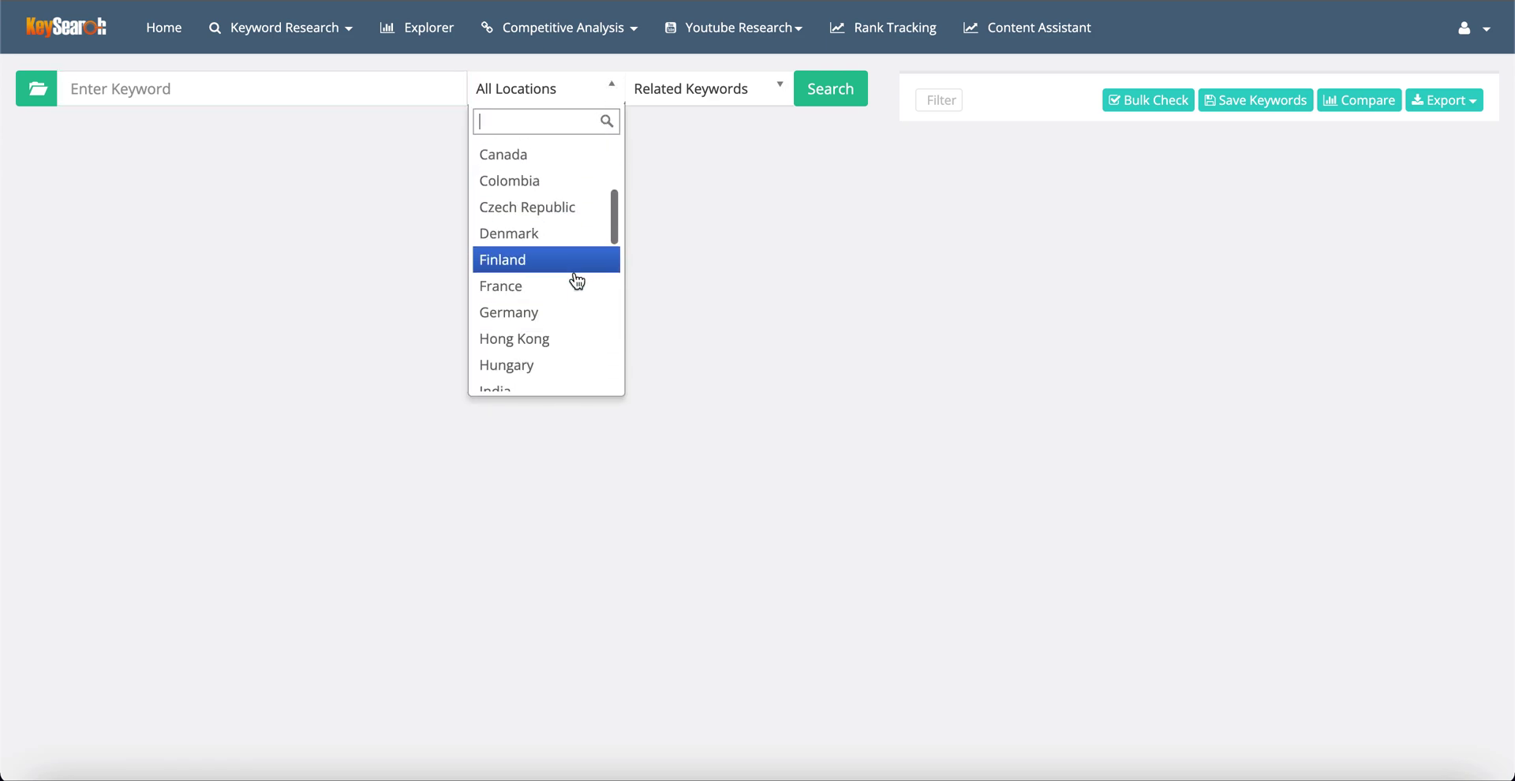
left_click(577, 284)
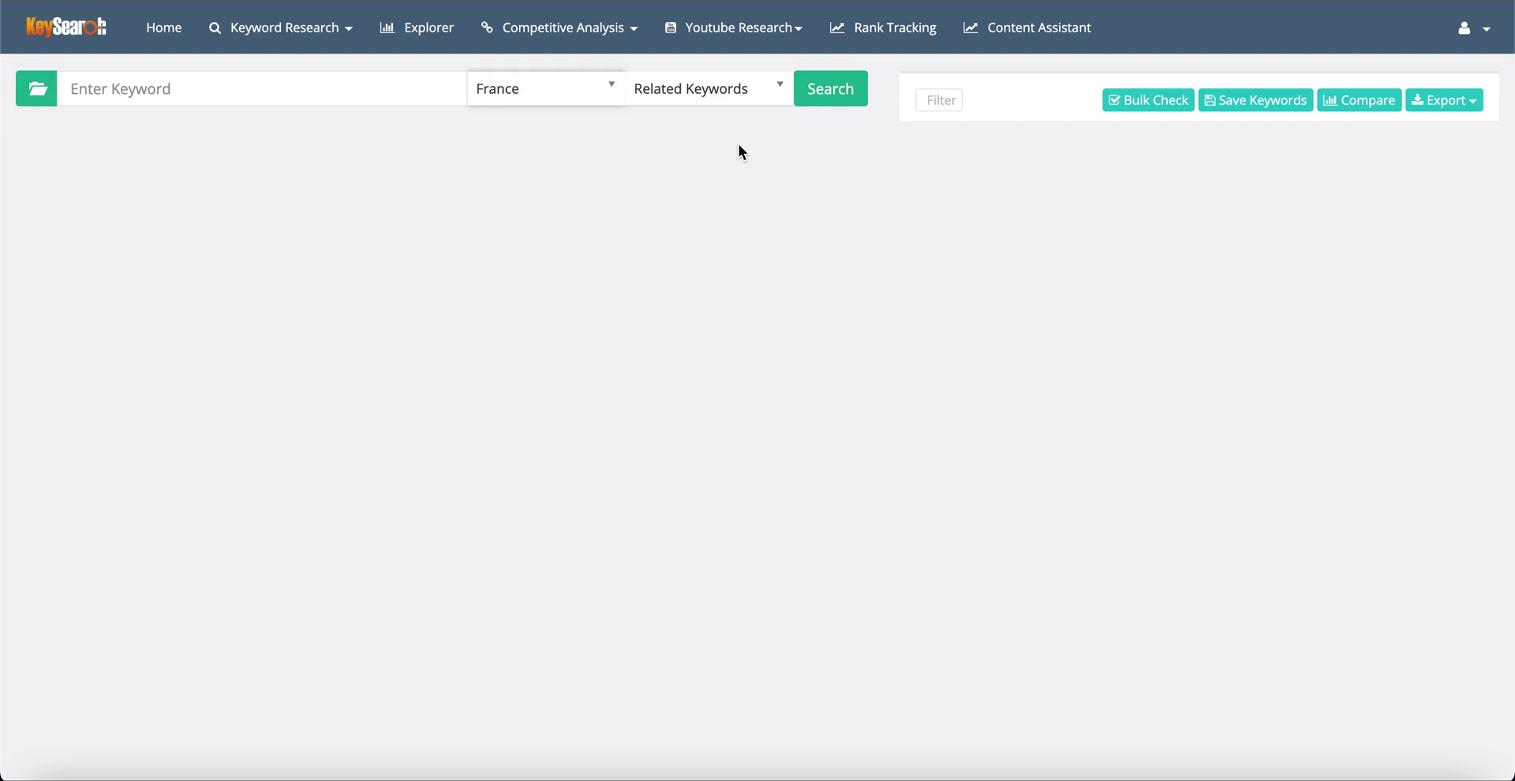
Search for the keyword "CLE USB" using the Related Keywords source.
left_click(779, 88)
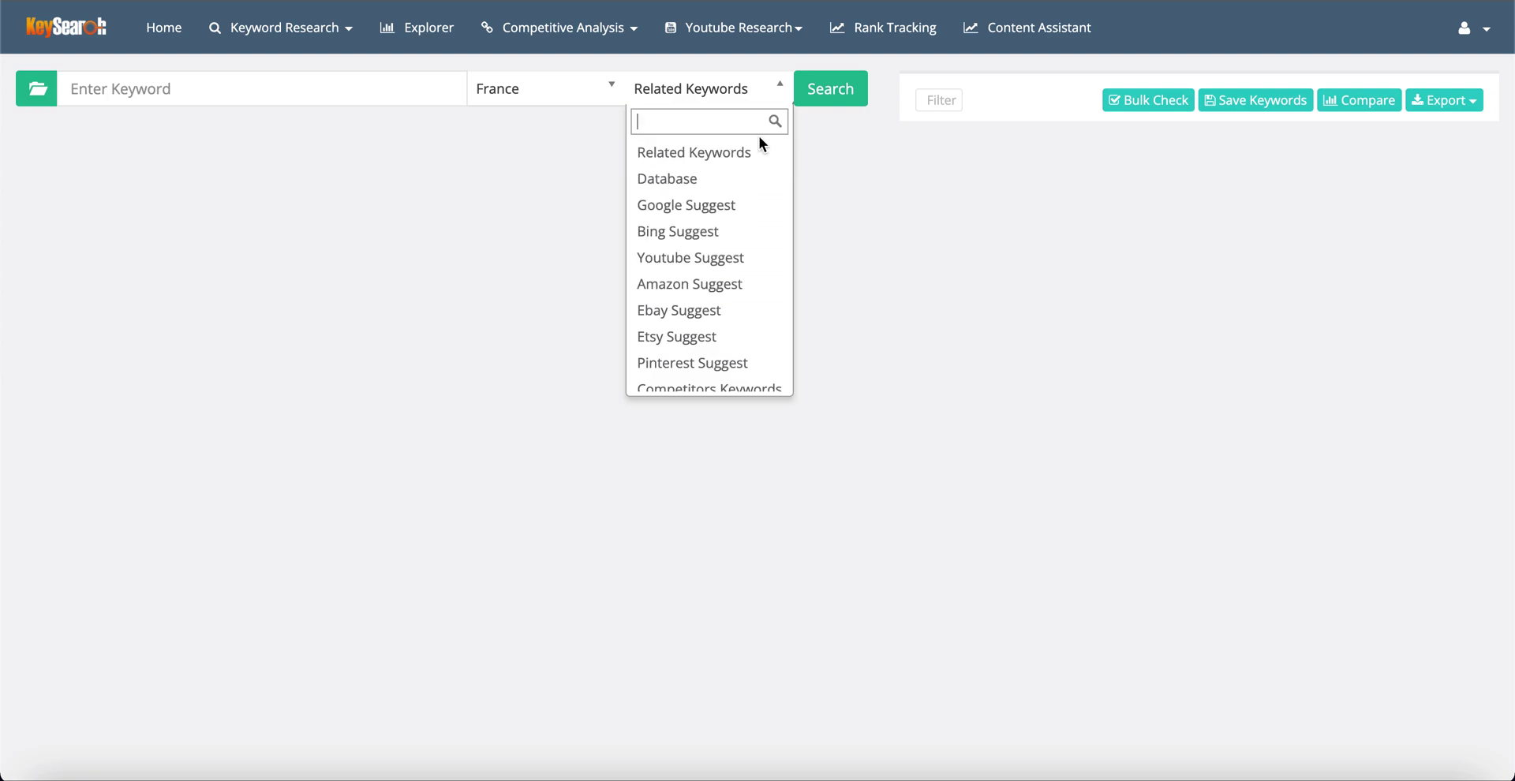
left_click(816, 164)
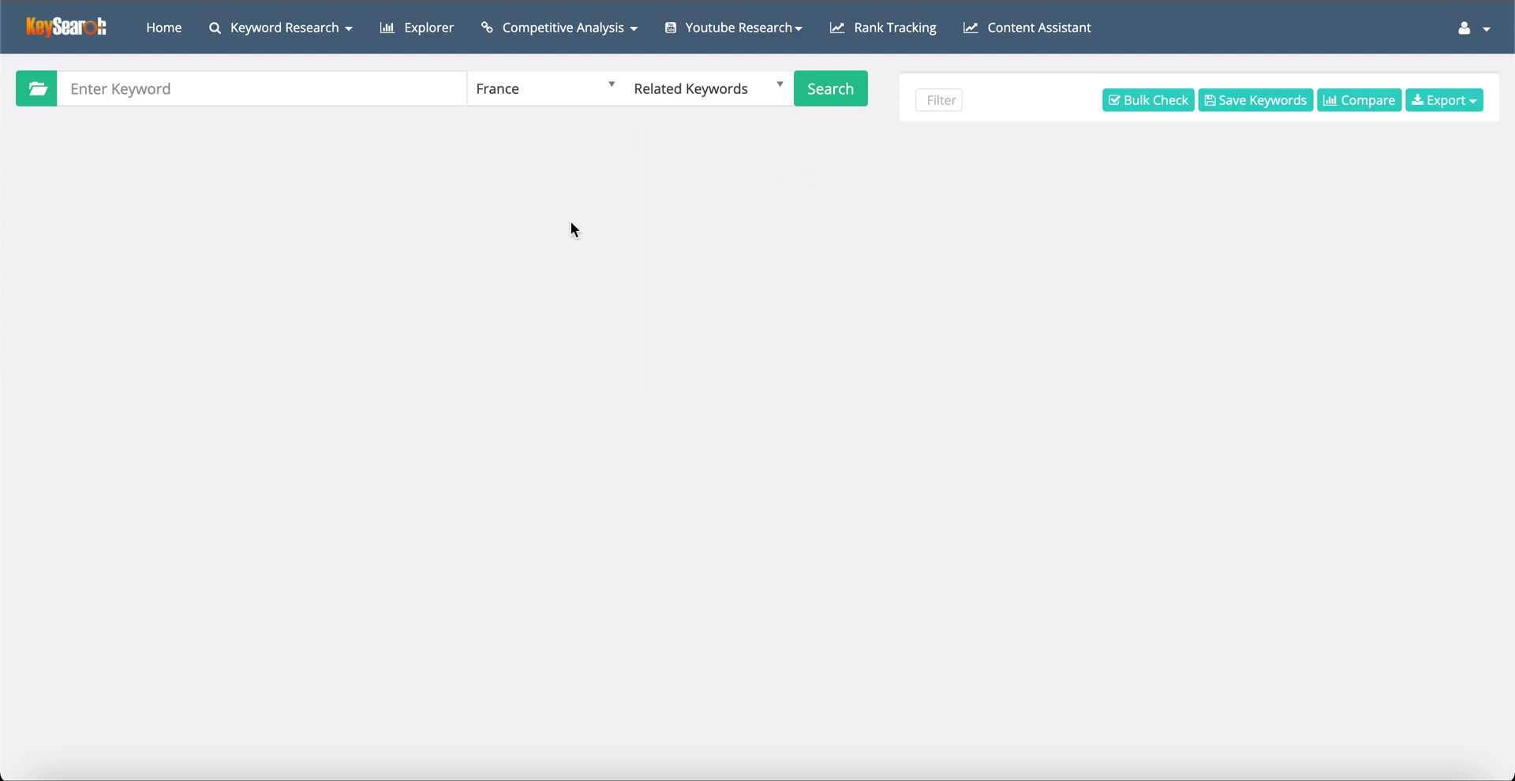
left_click(322, 89)
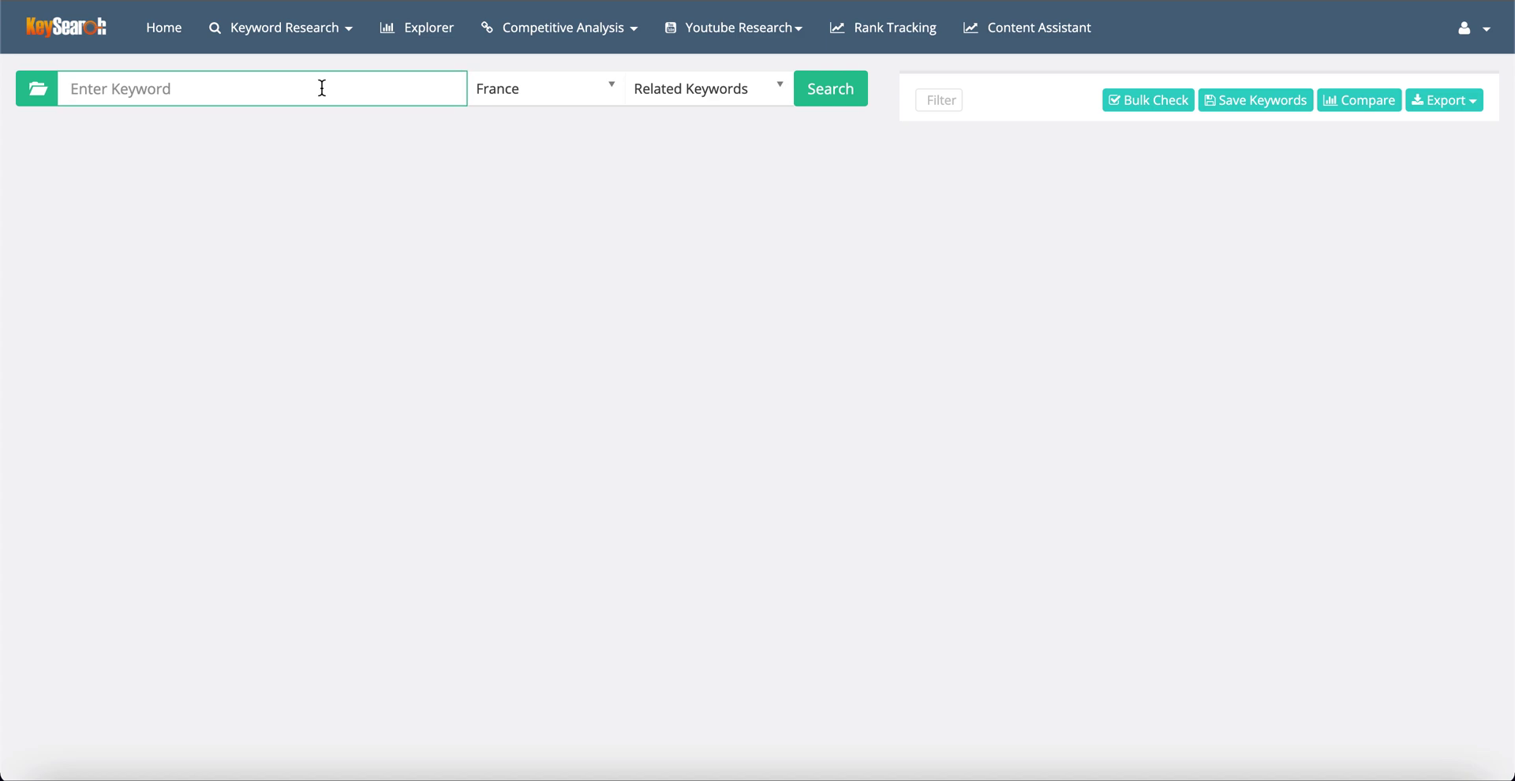
type("CLE USB")
key("Return")
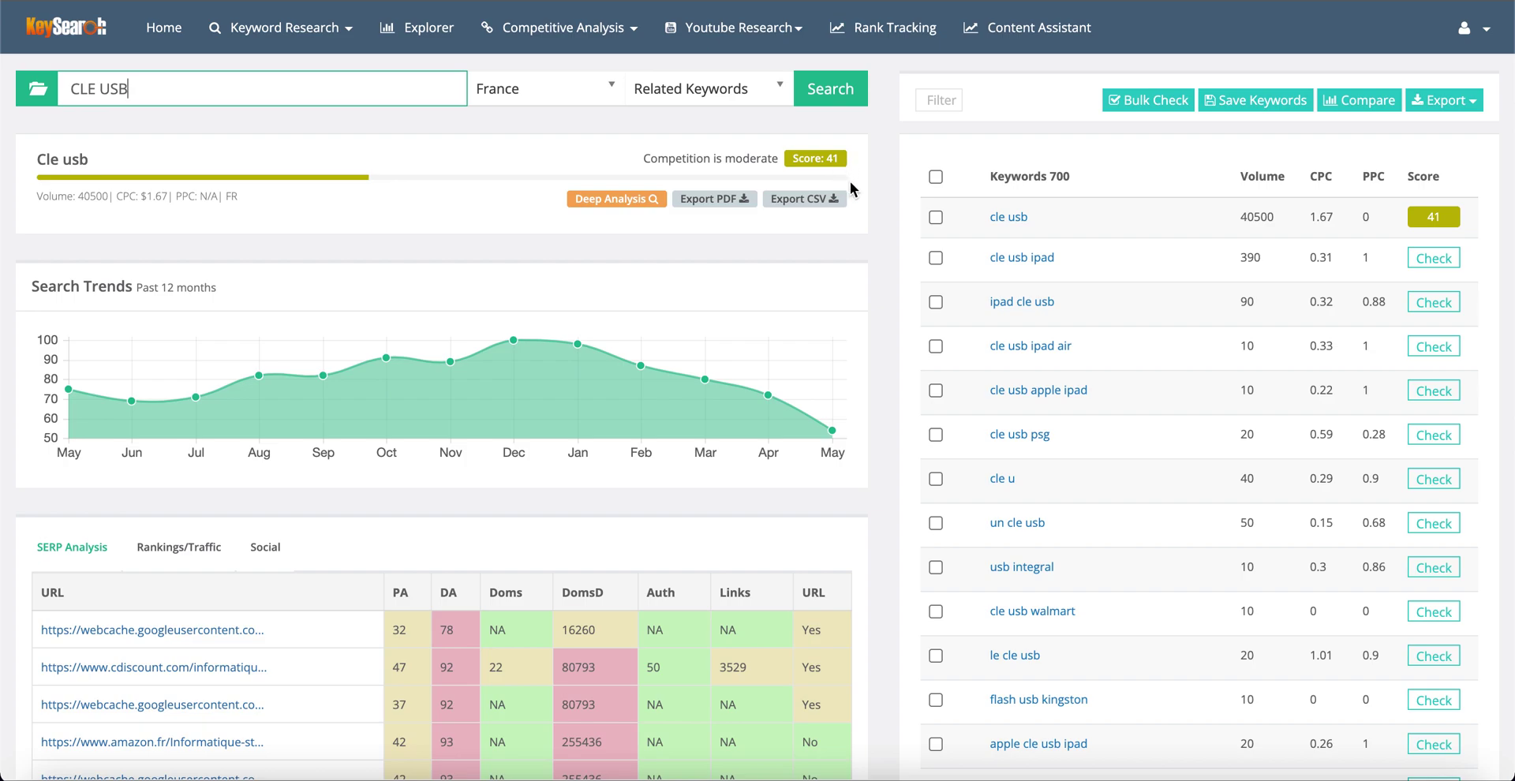
Examine the 12-month search trend and the SERP analysis table for the cle usb keyword.
scroll(850, 190, "down", 1)
scroll(851, 188, "up", 1)
scroll(850, 181, "down", 2)
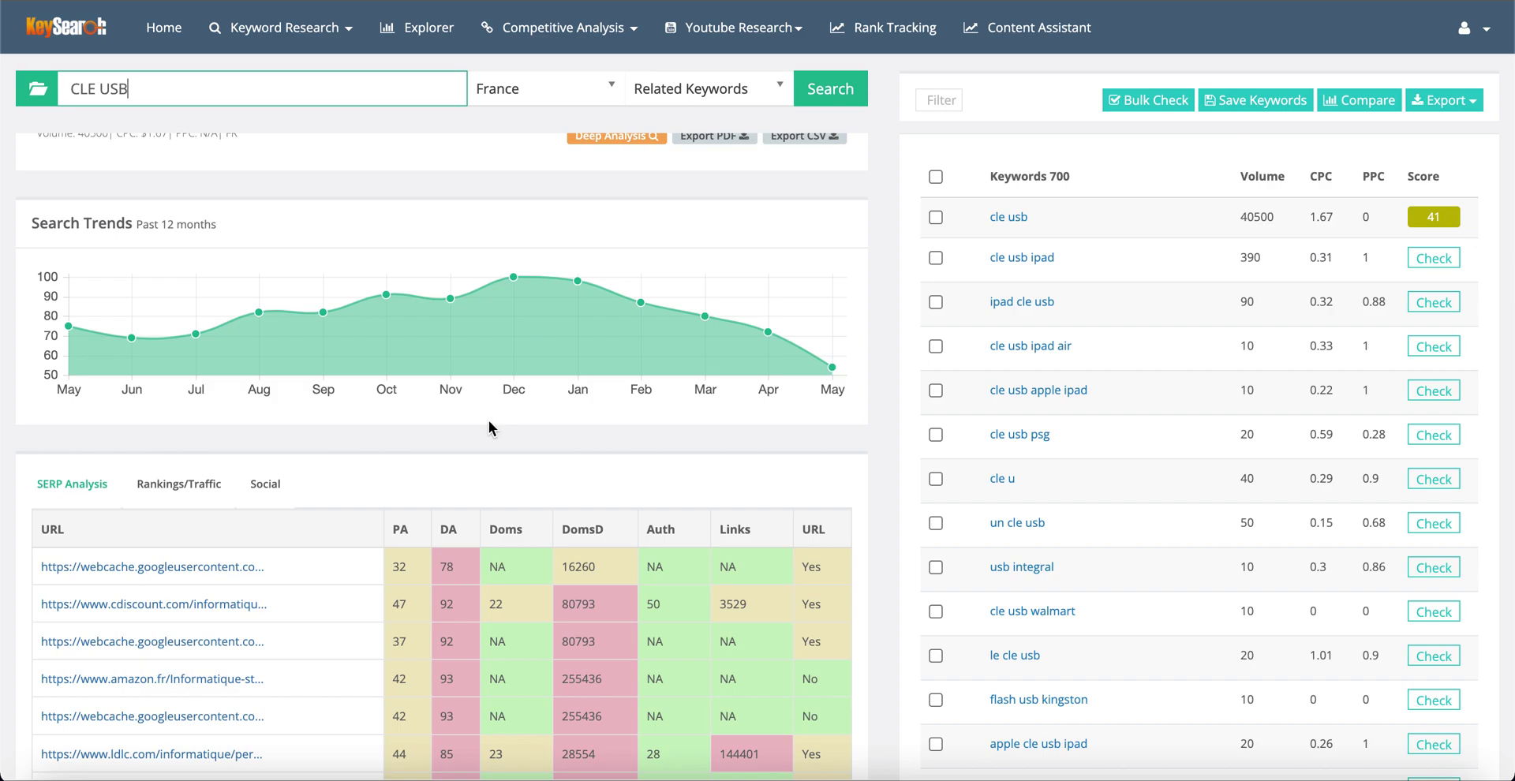
mouse_move(85, 336)
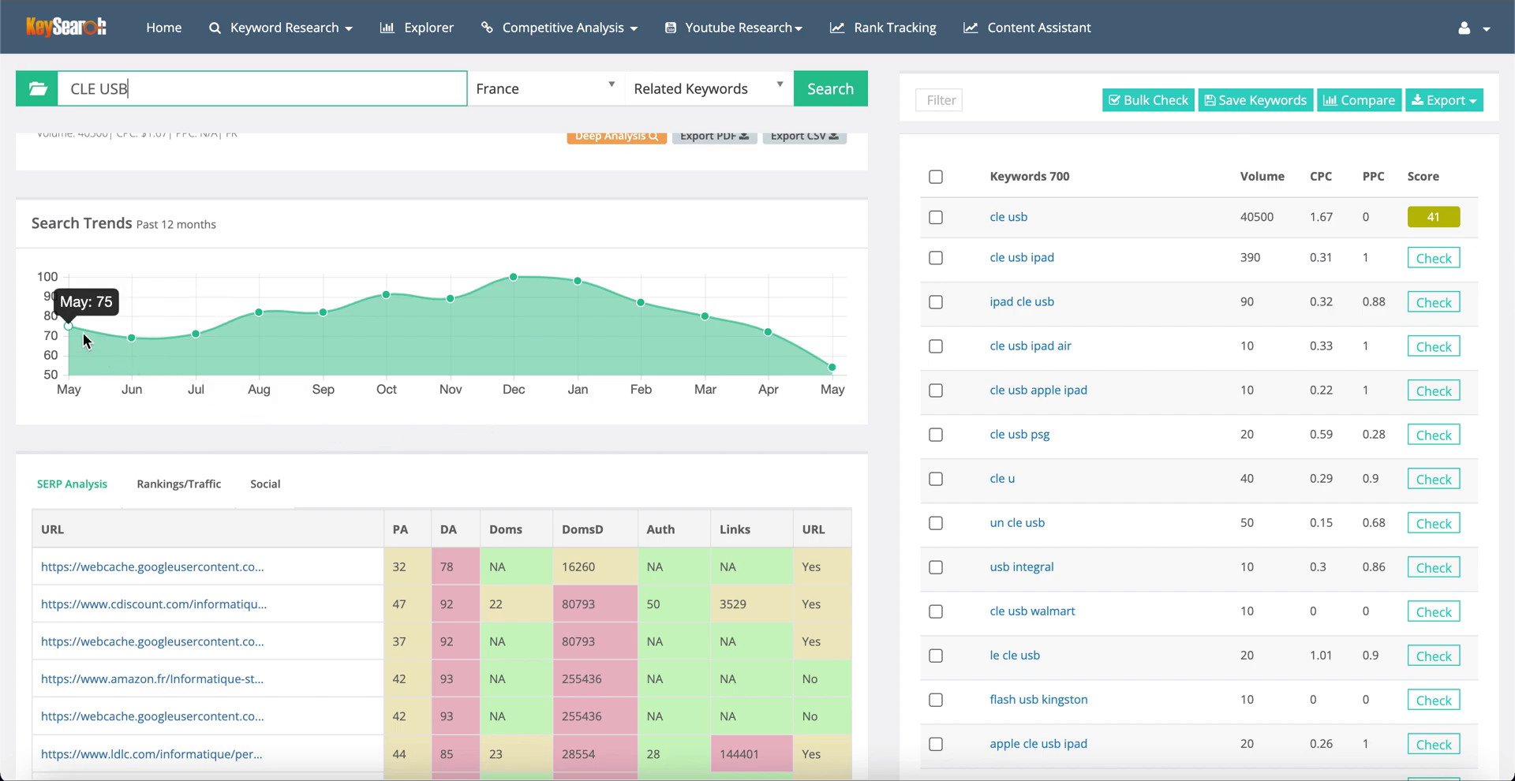
mouse_move(136, 344)
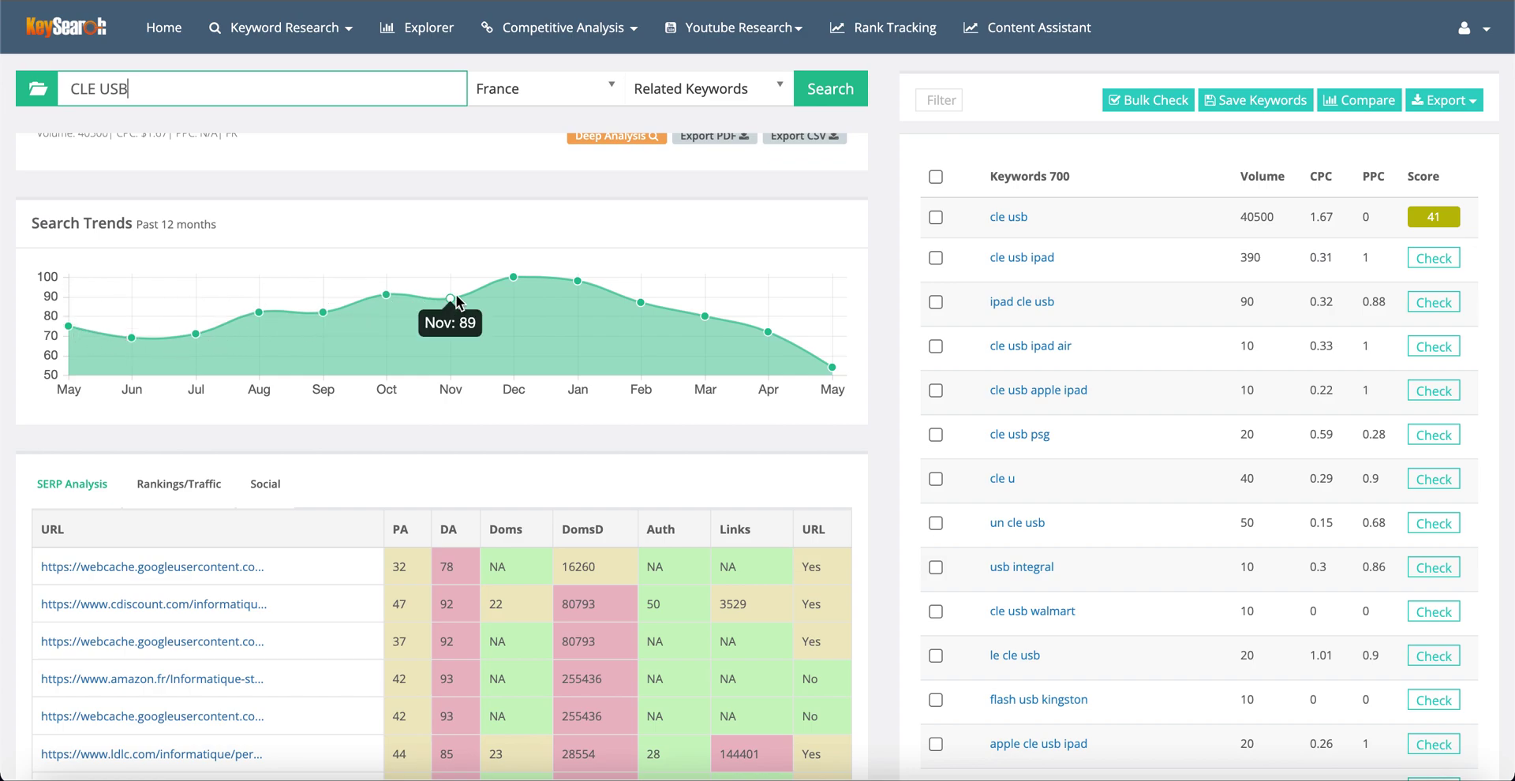
mouse_move(514, 281)
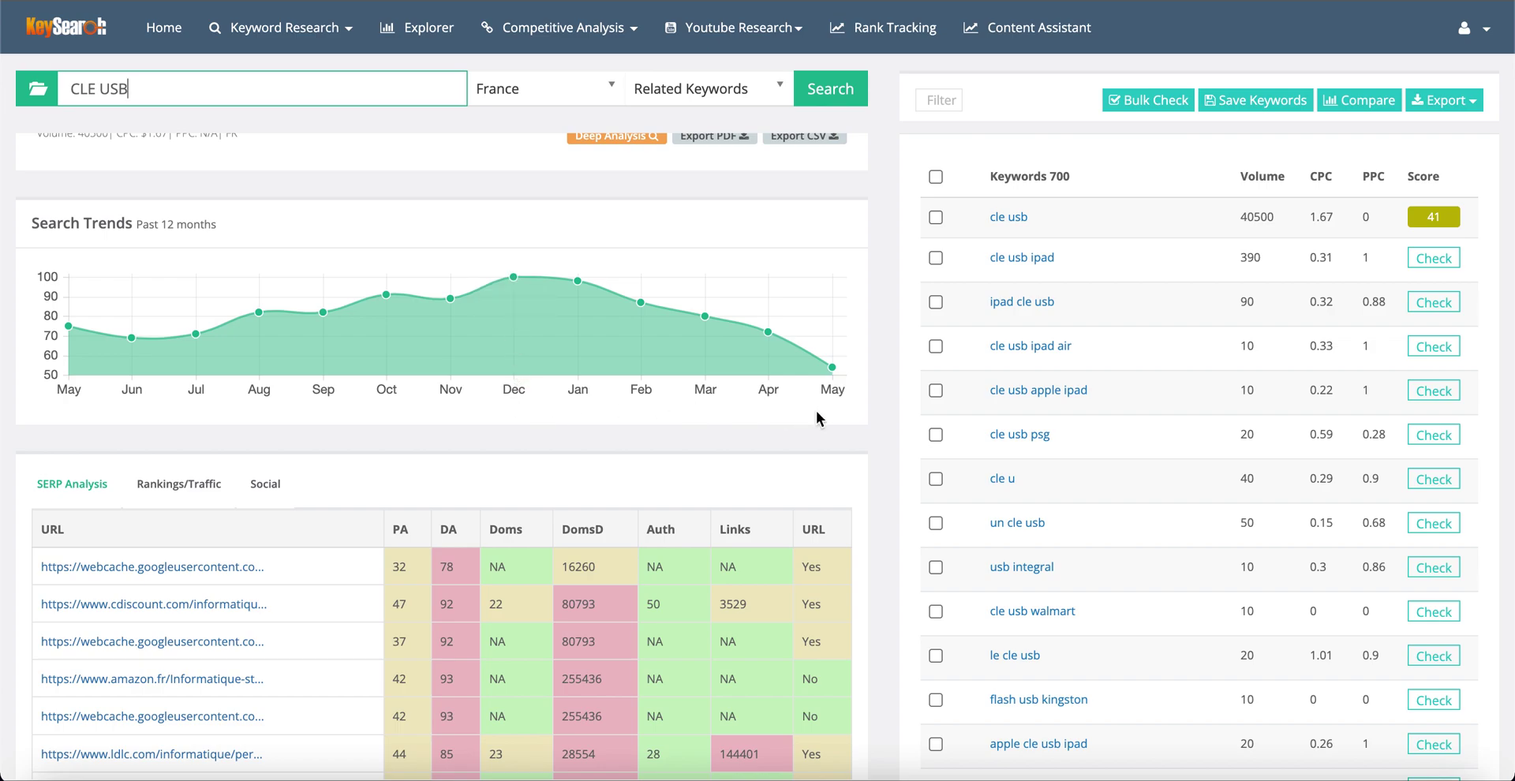
scroll(816, 410, "down", 2)
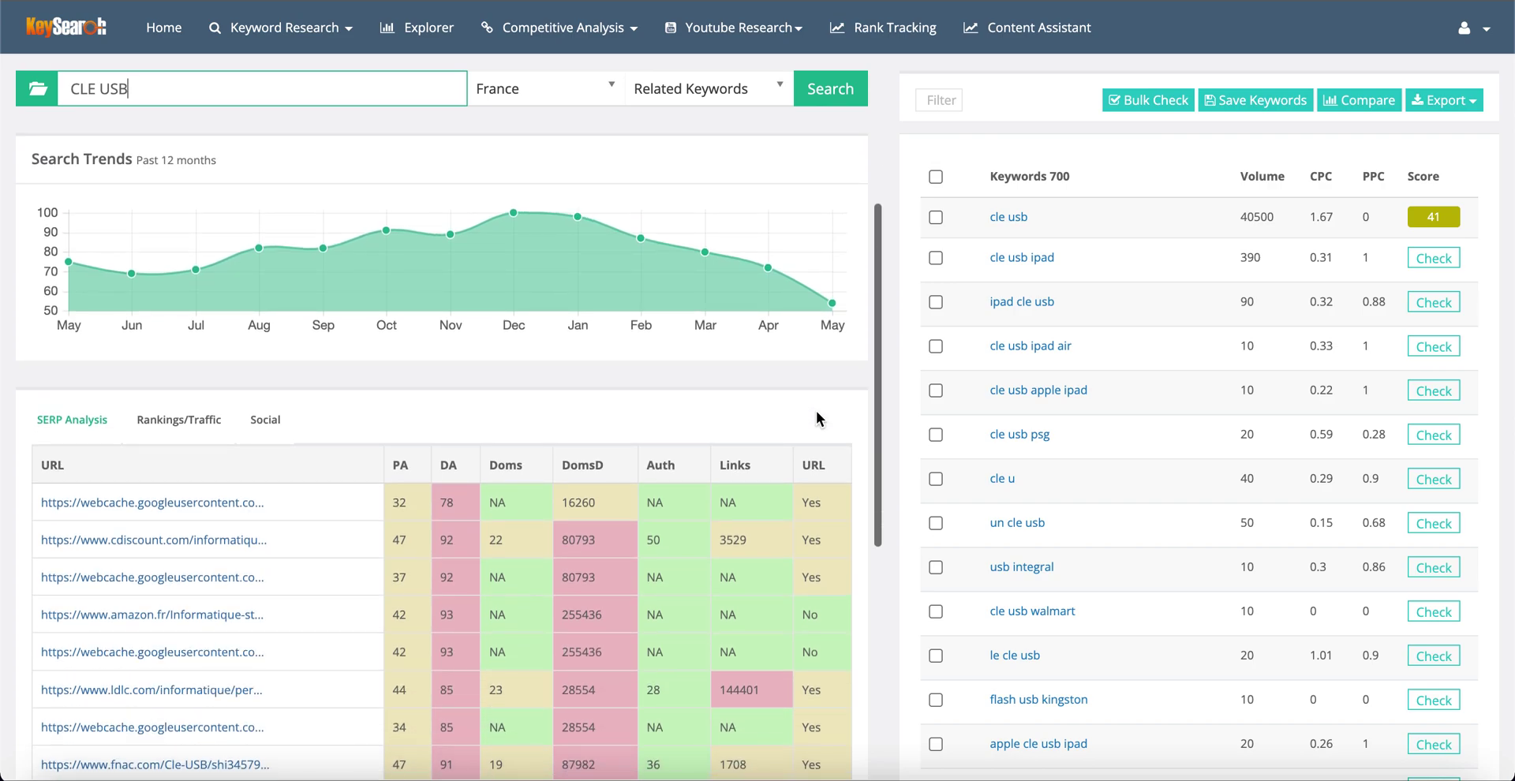
scroll(816, 411, "down", 5)
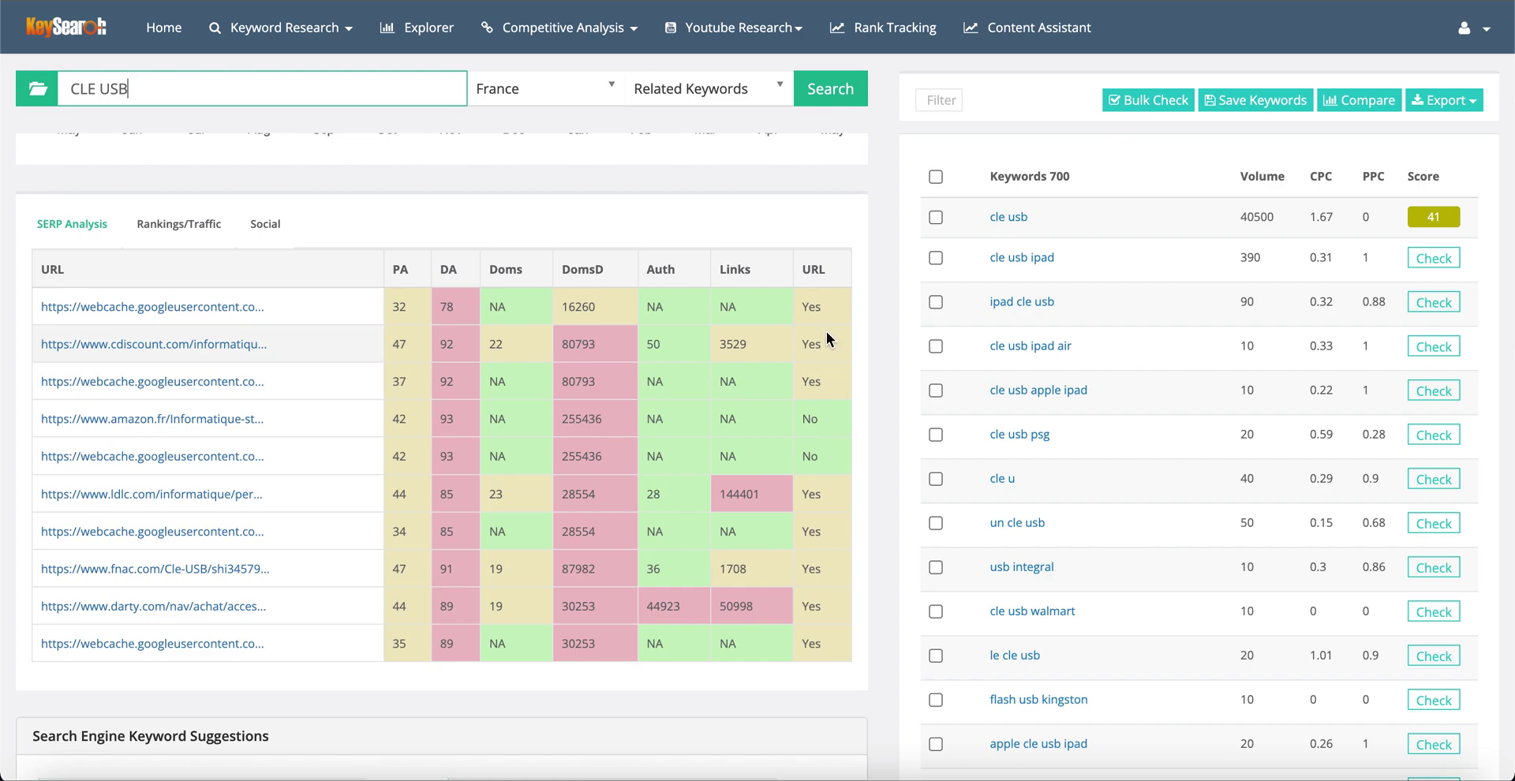
scroll(826, 329, "up", 3)
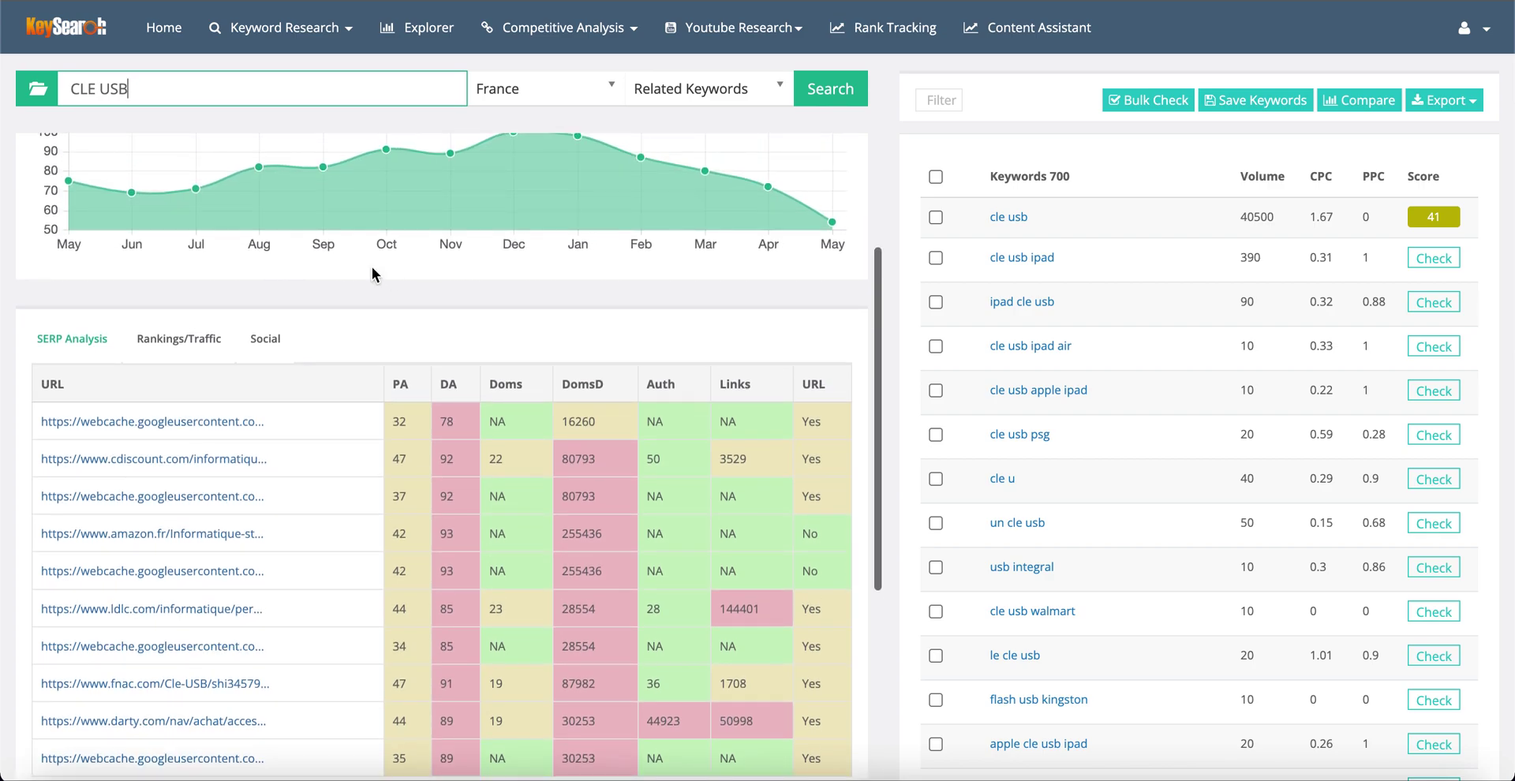
scroll(822, 521, "down", 3)
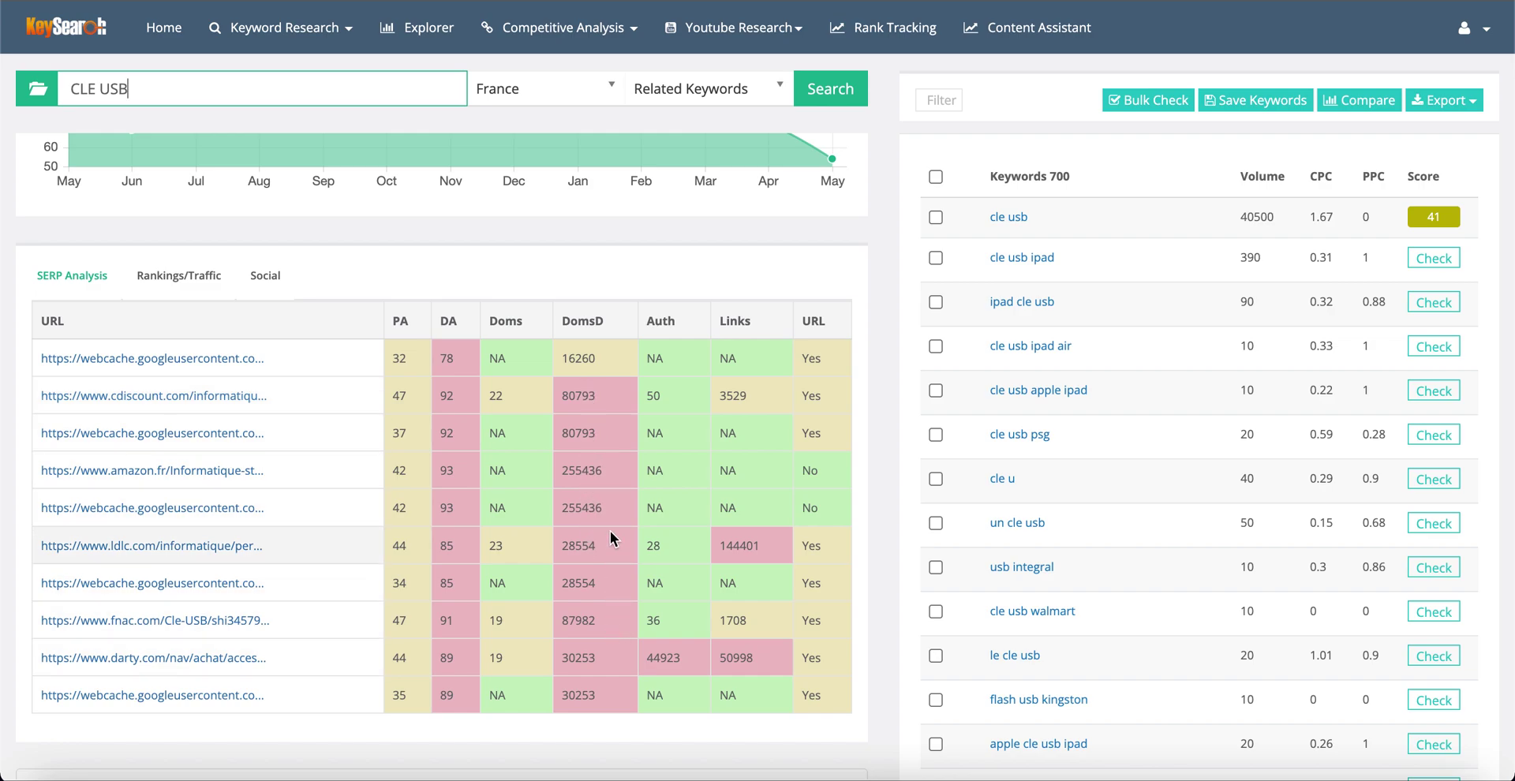
scroll(609, 534, "up", 2)
scroll(609, 531, "up", 4)
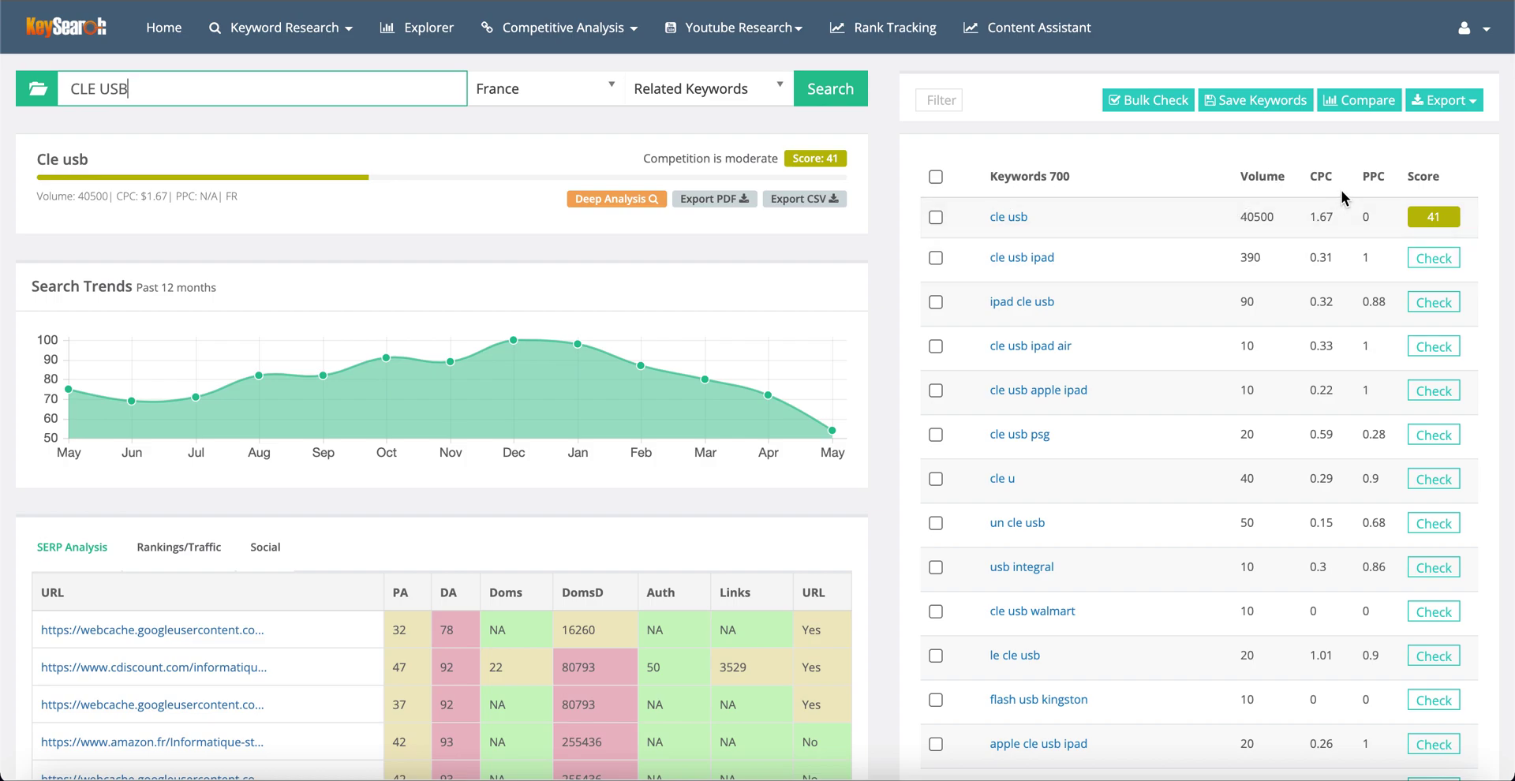
Check the difficulty scores of the eight related keywords from "cle usb ipad" through "usb integral".
left_click(1445, 266)
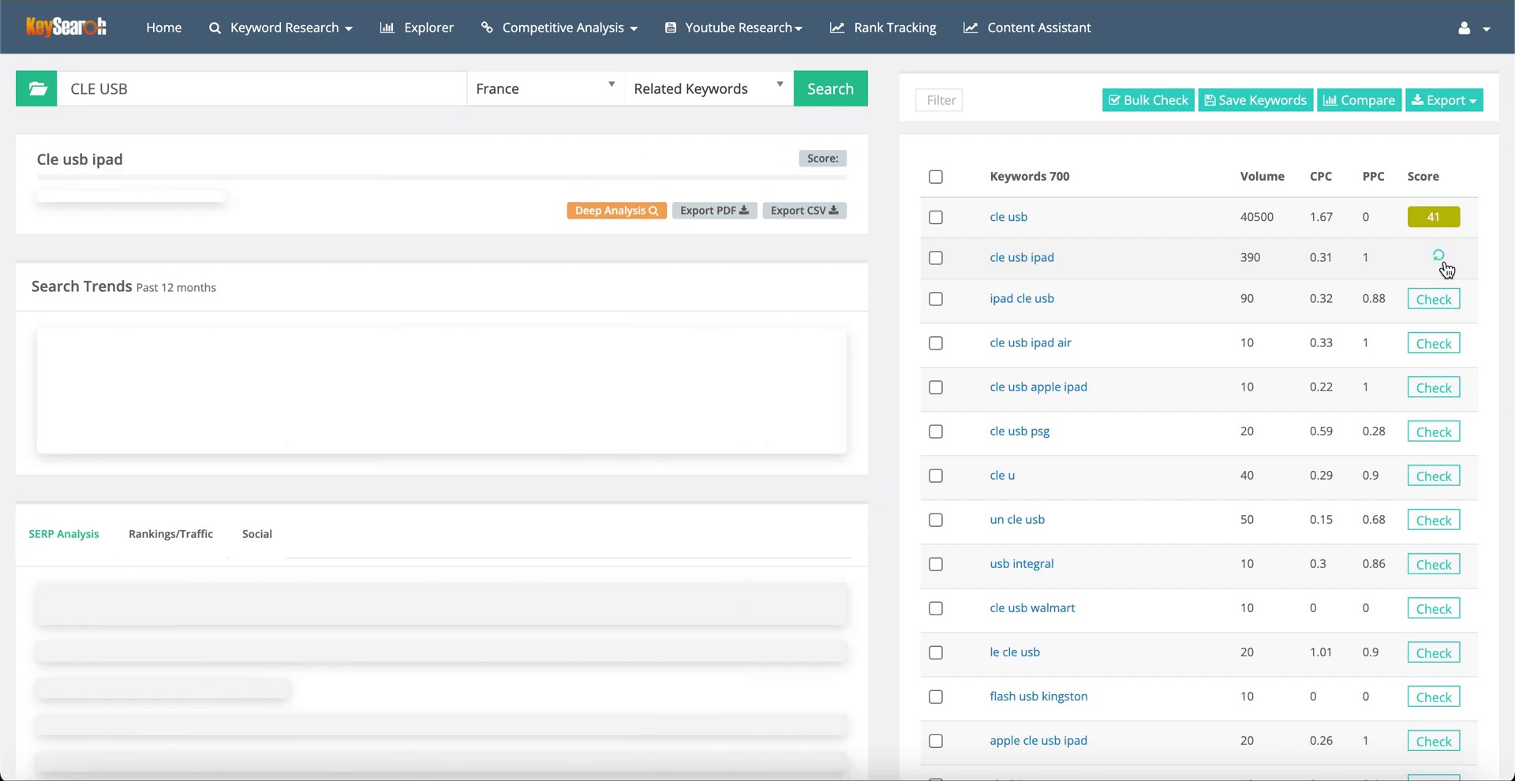
left_click(1451, 299)
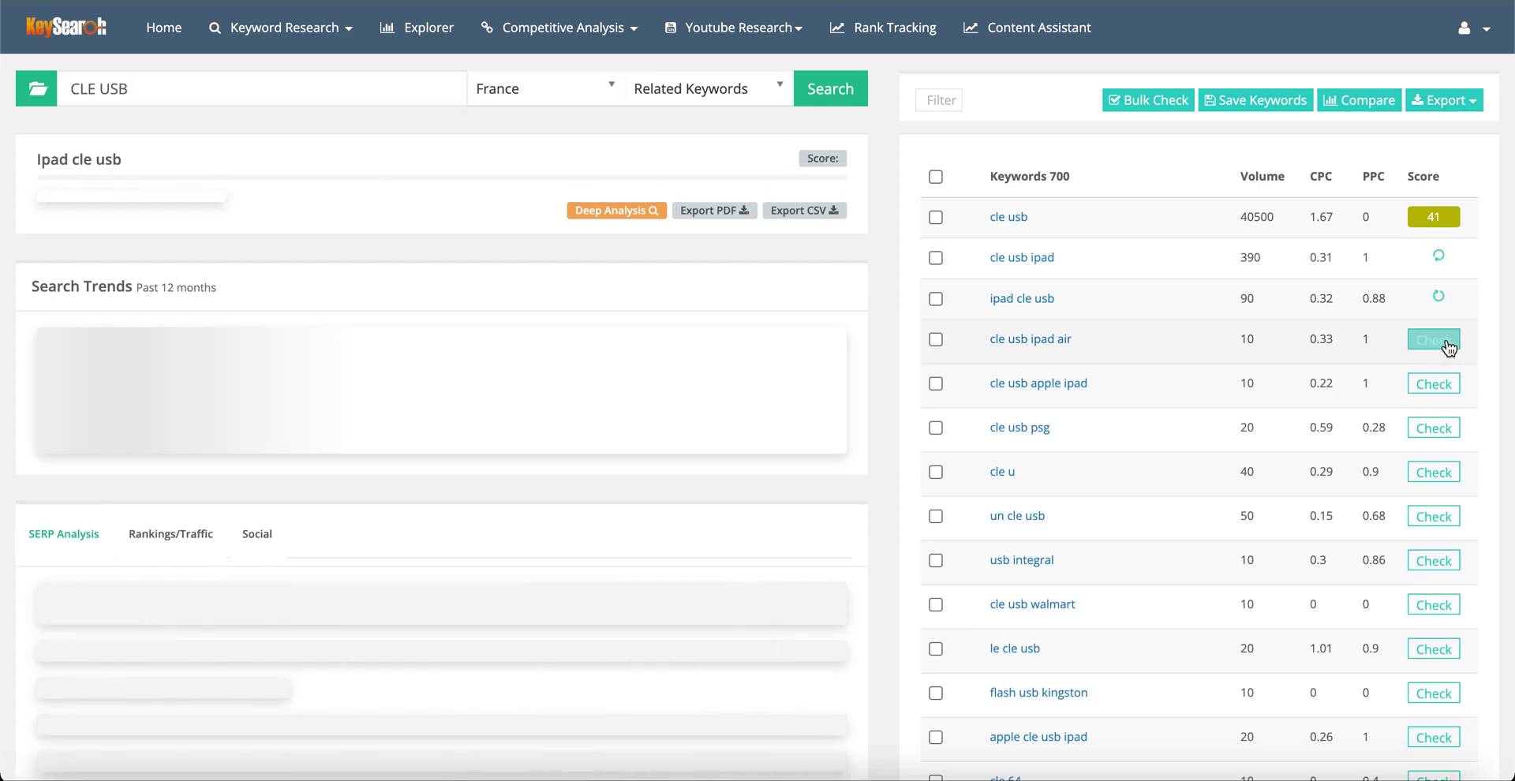
left_click(1449, 341)
left_click(1447, 383)
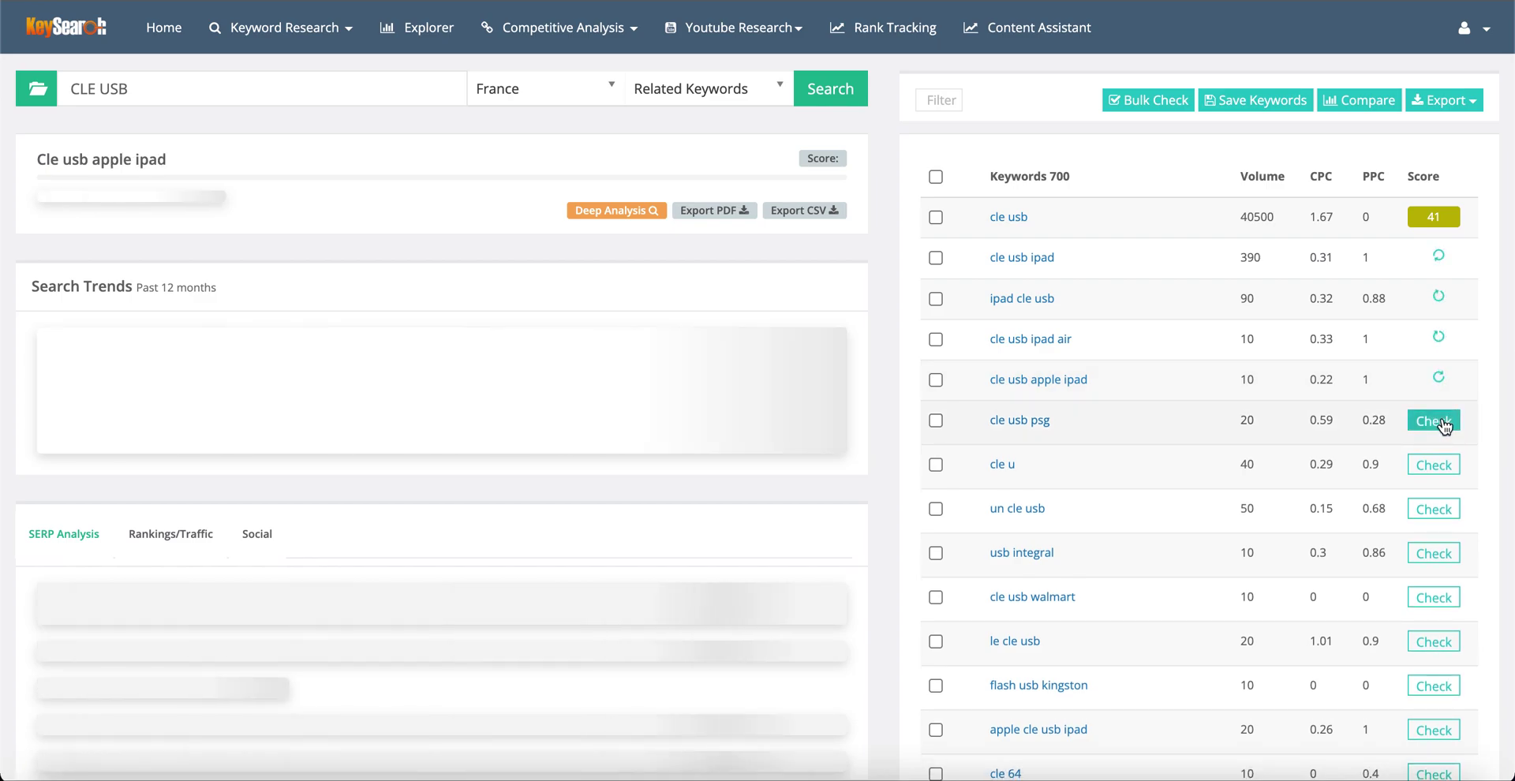
left_click(1444, 424)
left_click(1442, 466)
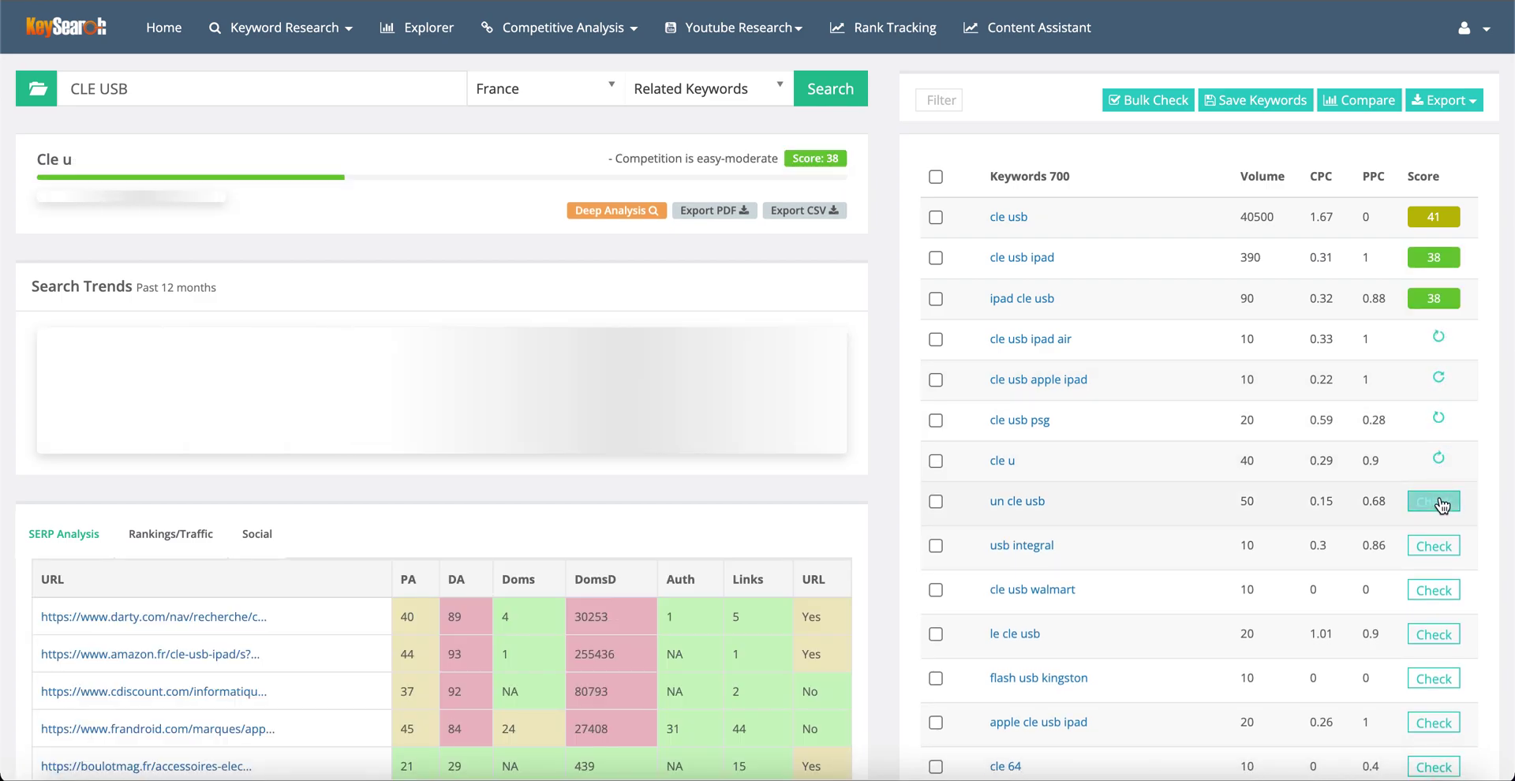
left_click(1441, 503)
left_click(1437, 538)
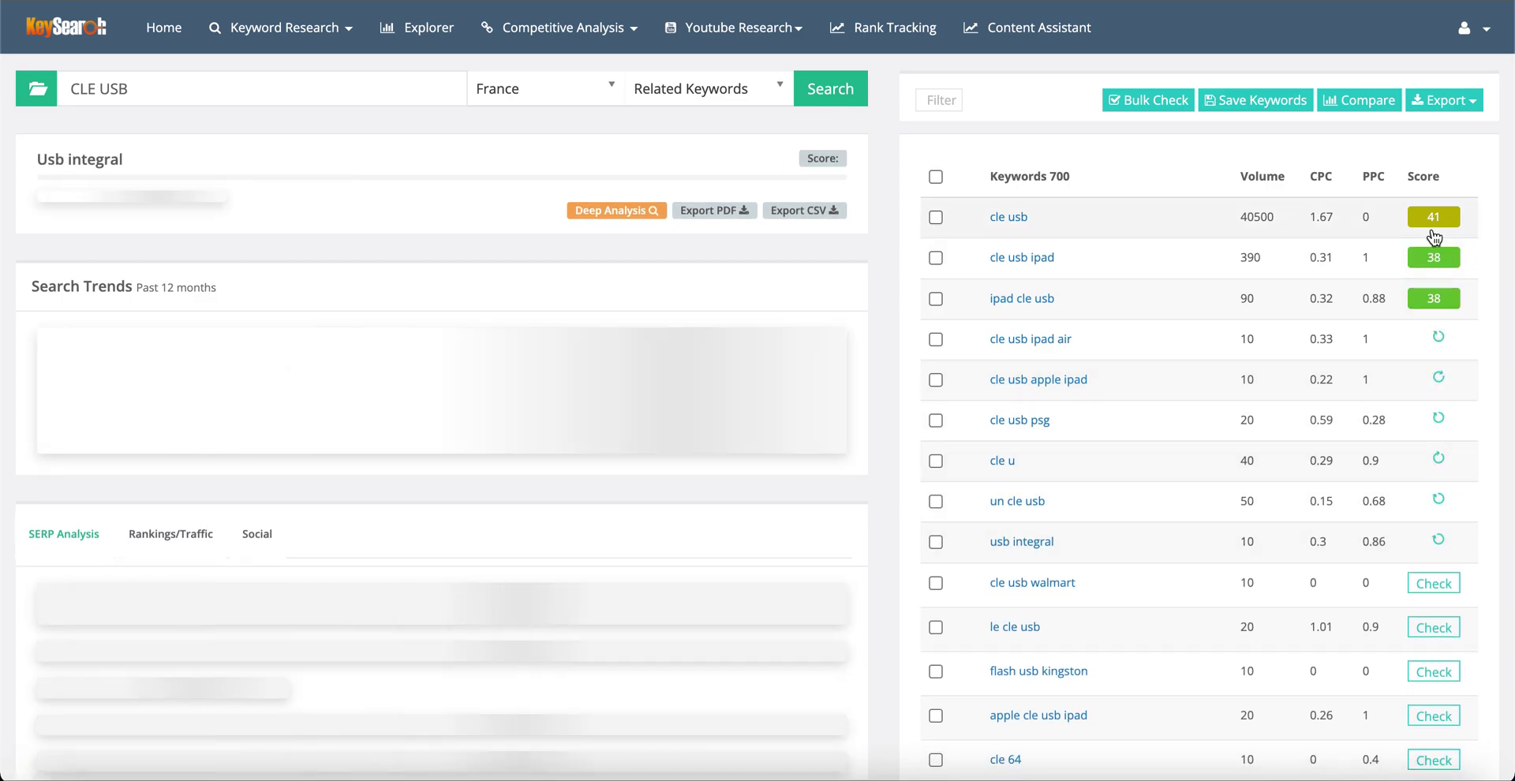
Sort the related keywords by search volume, highest first.
left_click(1256, 183)
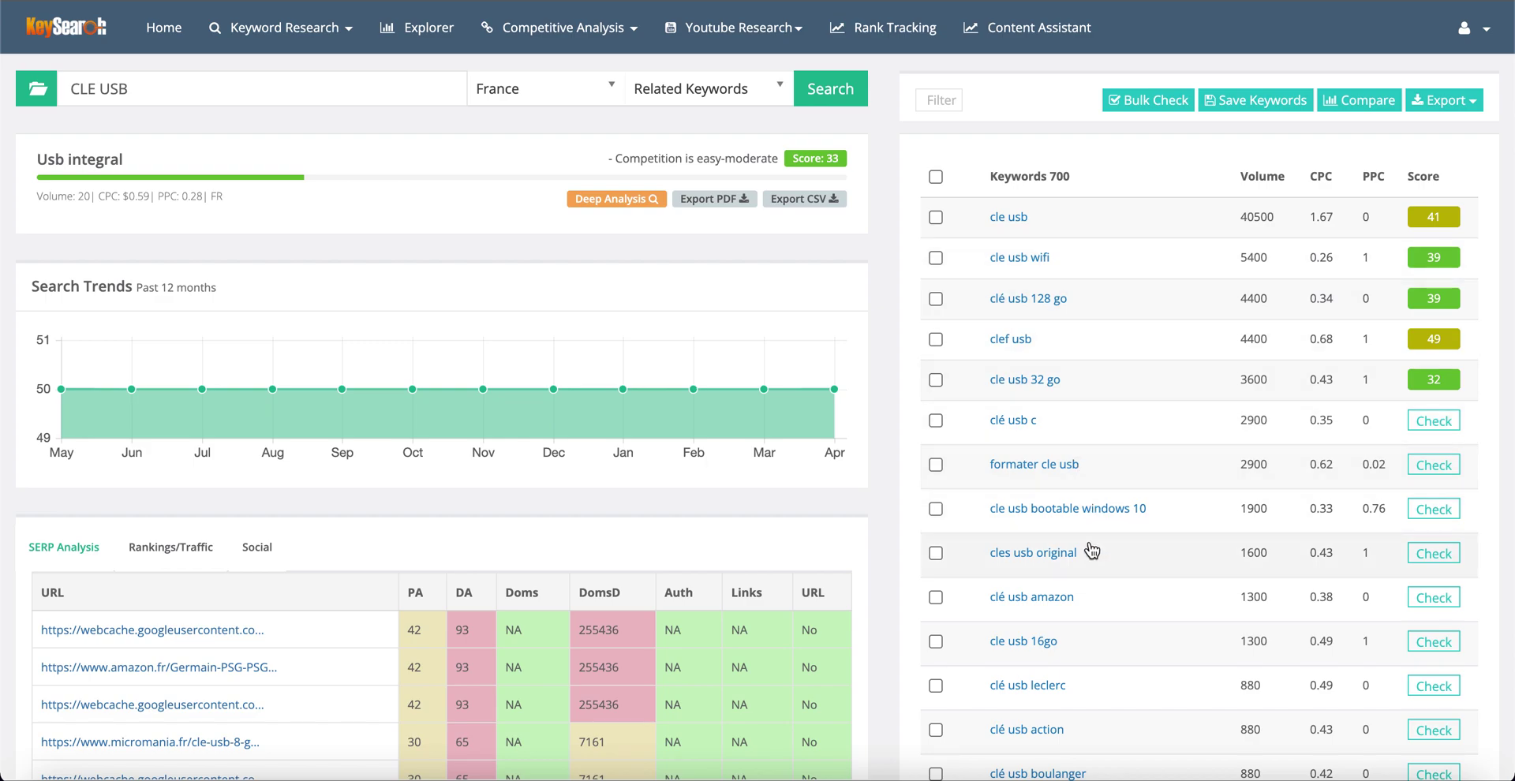
scroll(1091, 550, "down", 4)
scroll(1091, 550, "up", 4)
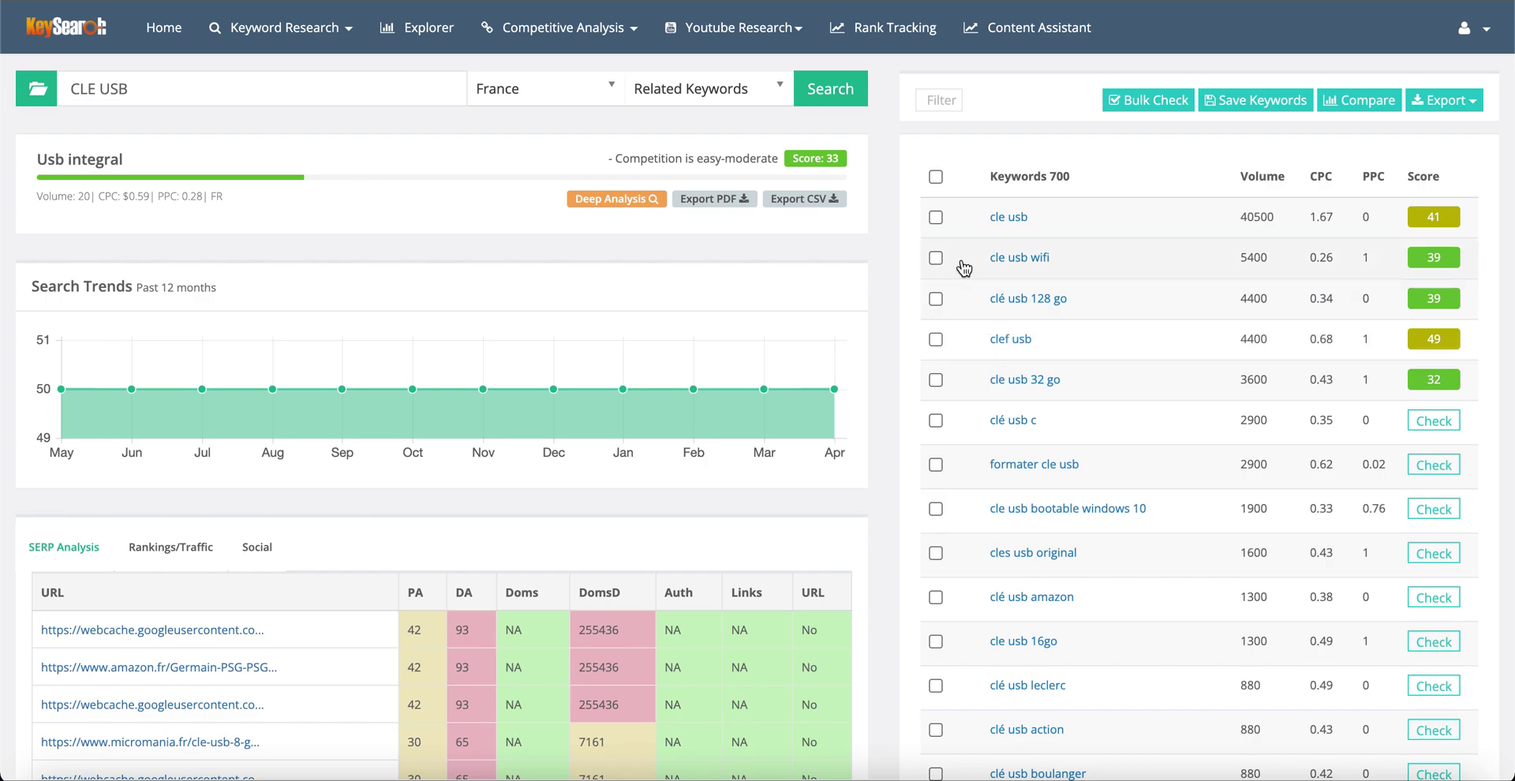
Select the keywords "cle usb", "cle usb wifi" and "clé usb 128 go" in the list.
left_click(935, 218)
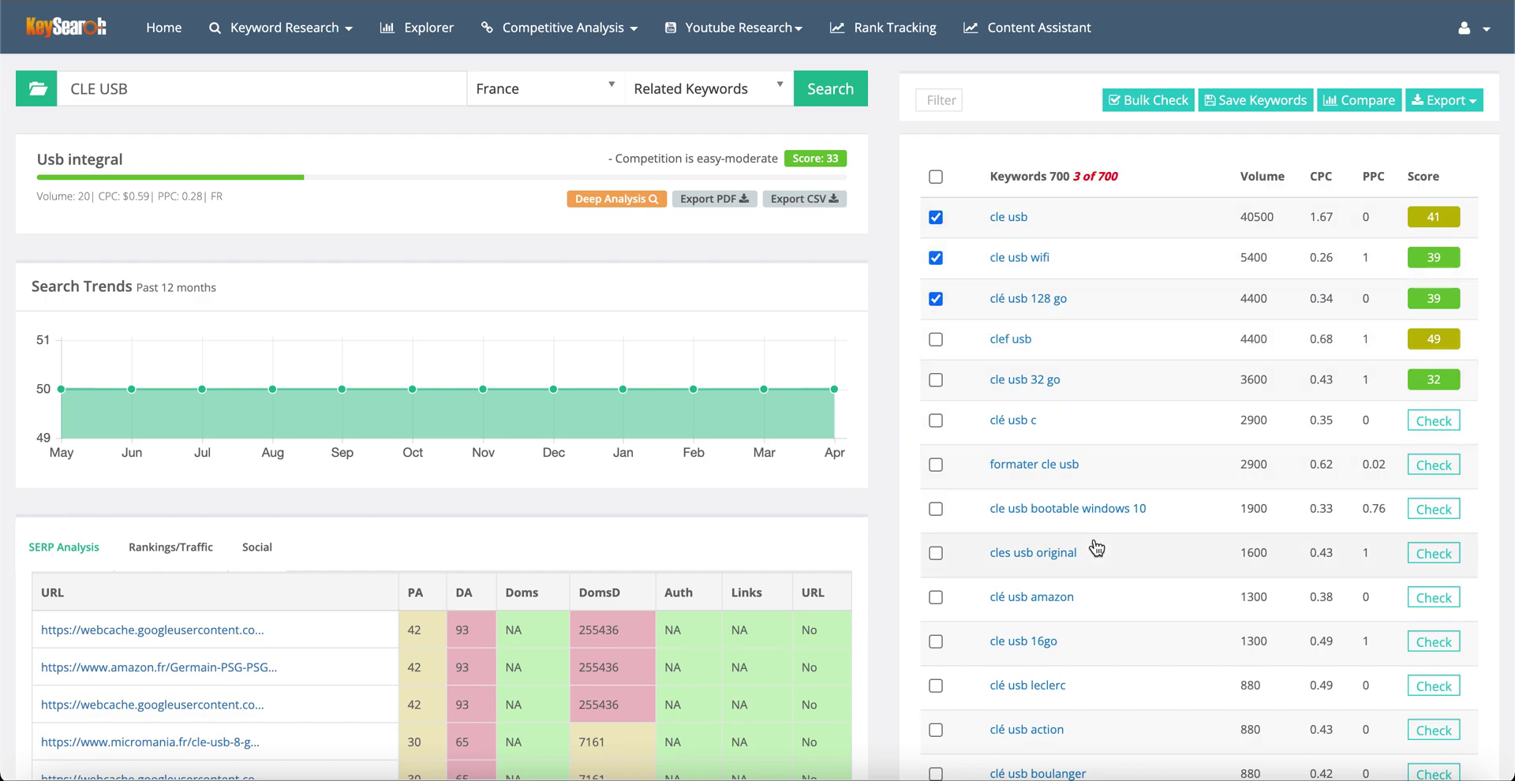
scroll(1093, 544, "down", 15)
scroll(1096, 546, "down", 1)
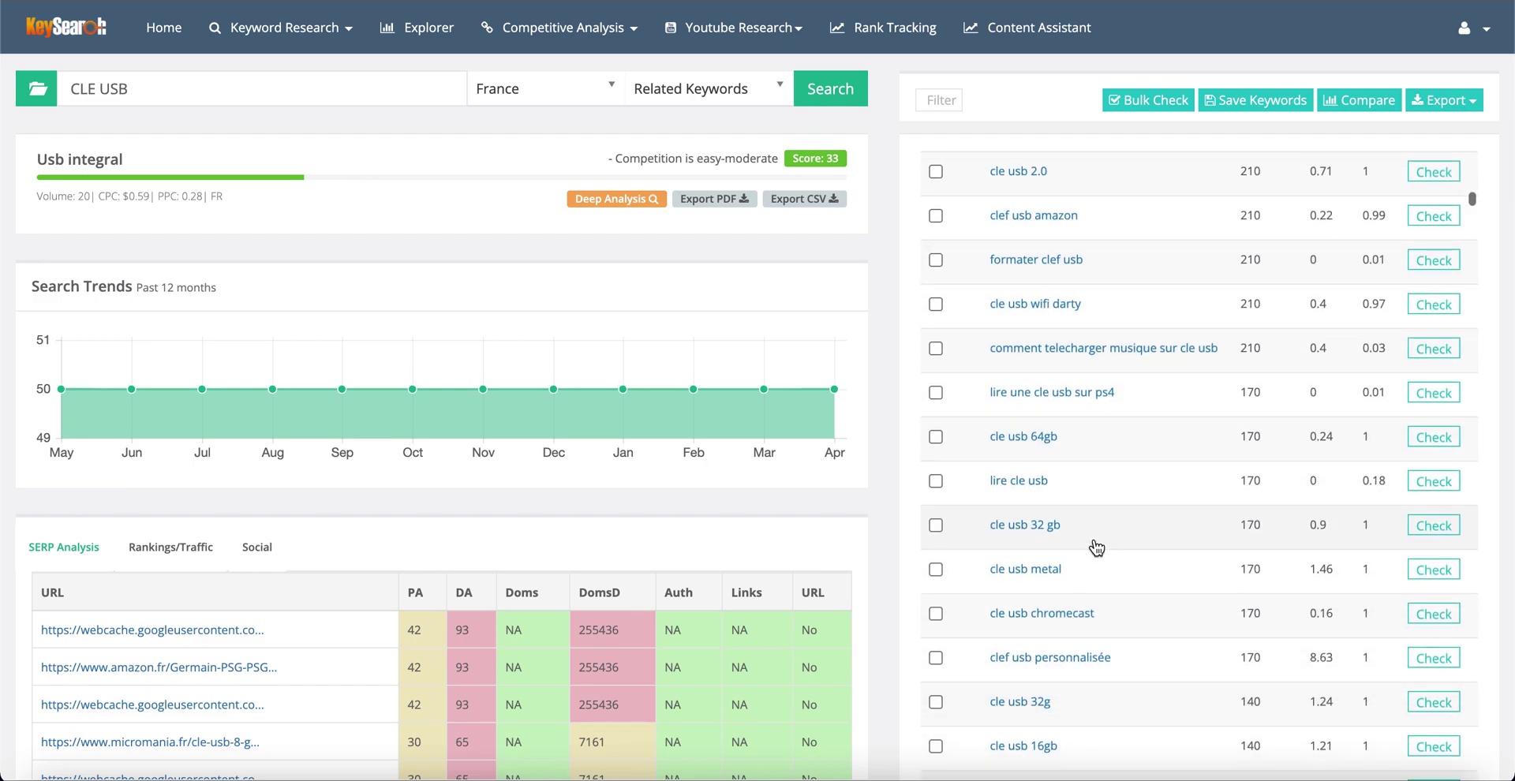
scroll(1043, 503, "up", 15)
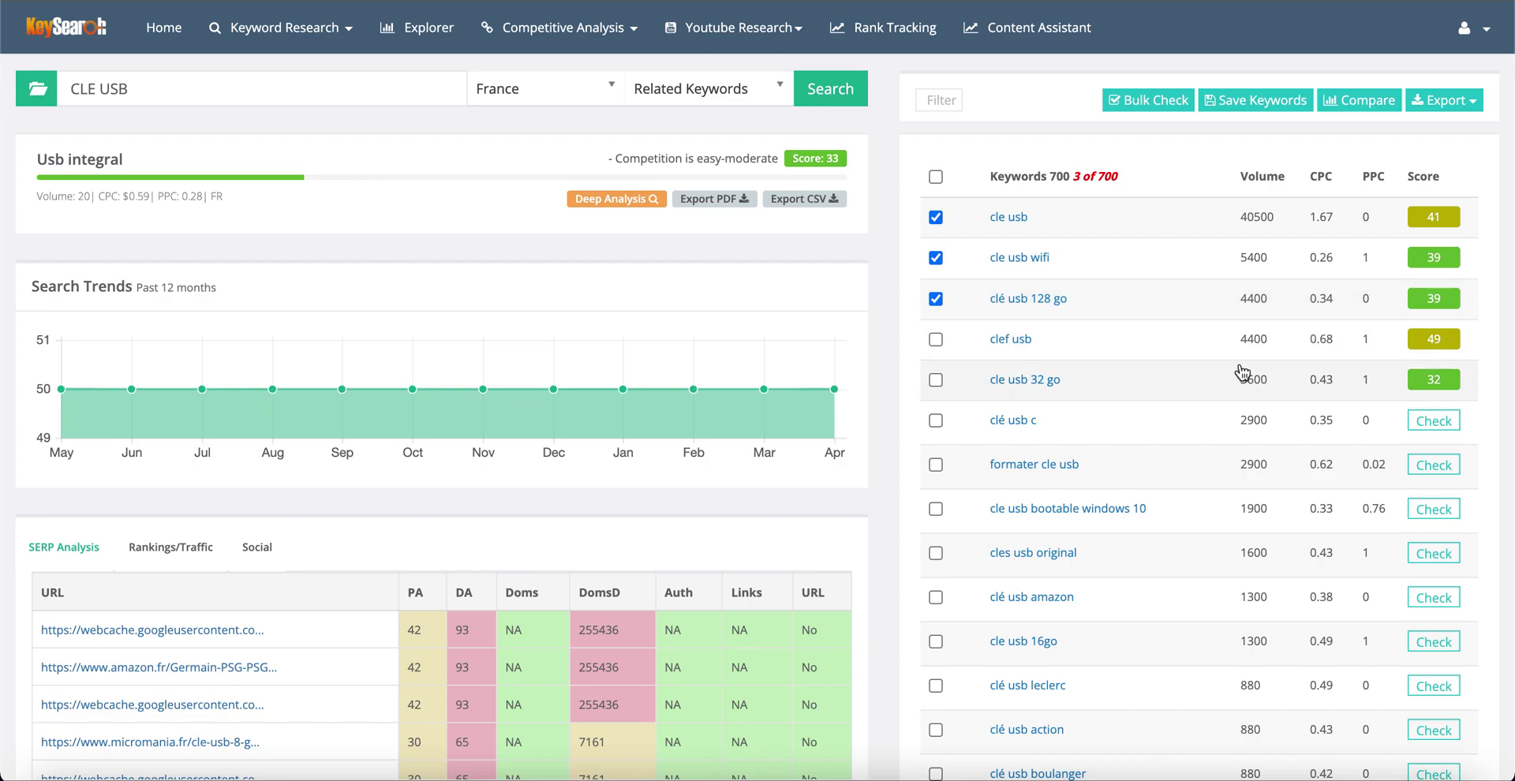
Add "cle usb 32 go" through "reparer cle usb" to the selection, skipping "cle usb bootable windows 10".
left_click(937, 380)
left_click(936, 465)
scroll(940, 556, "down", 3)
left_click(935, 469)
left_click(936, 557)
scroll(937, 604, "down", 4)
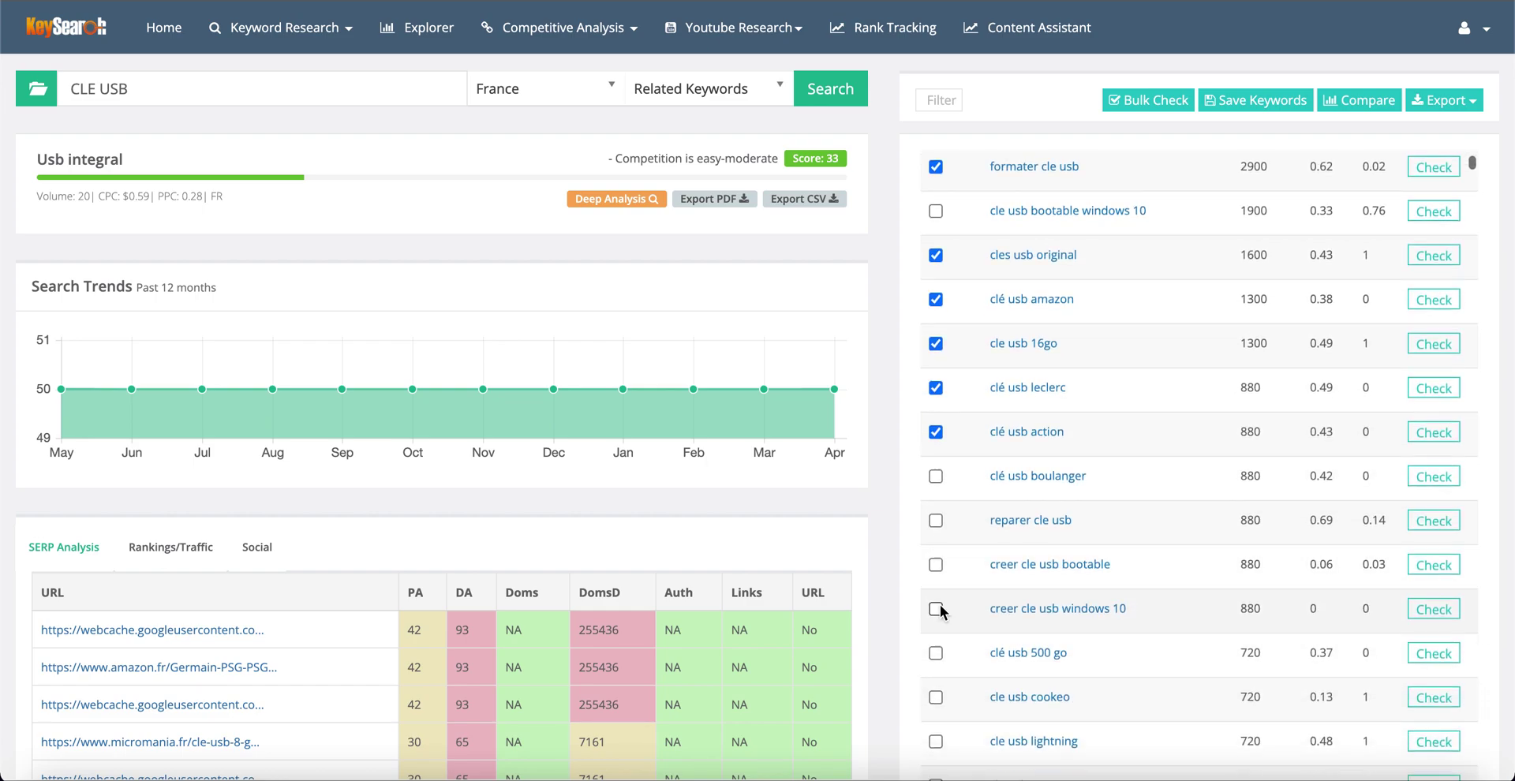
left_click(937, 470)
left_click(937, 515)
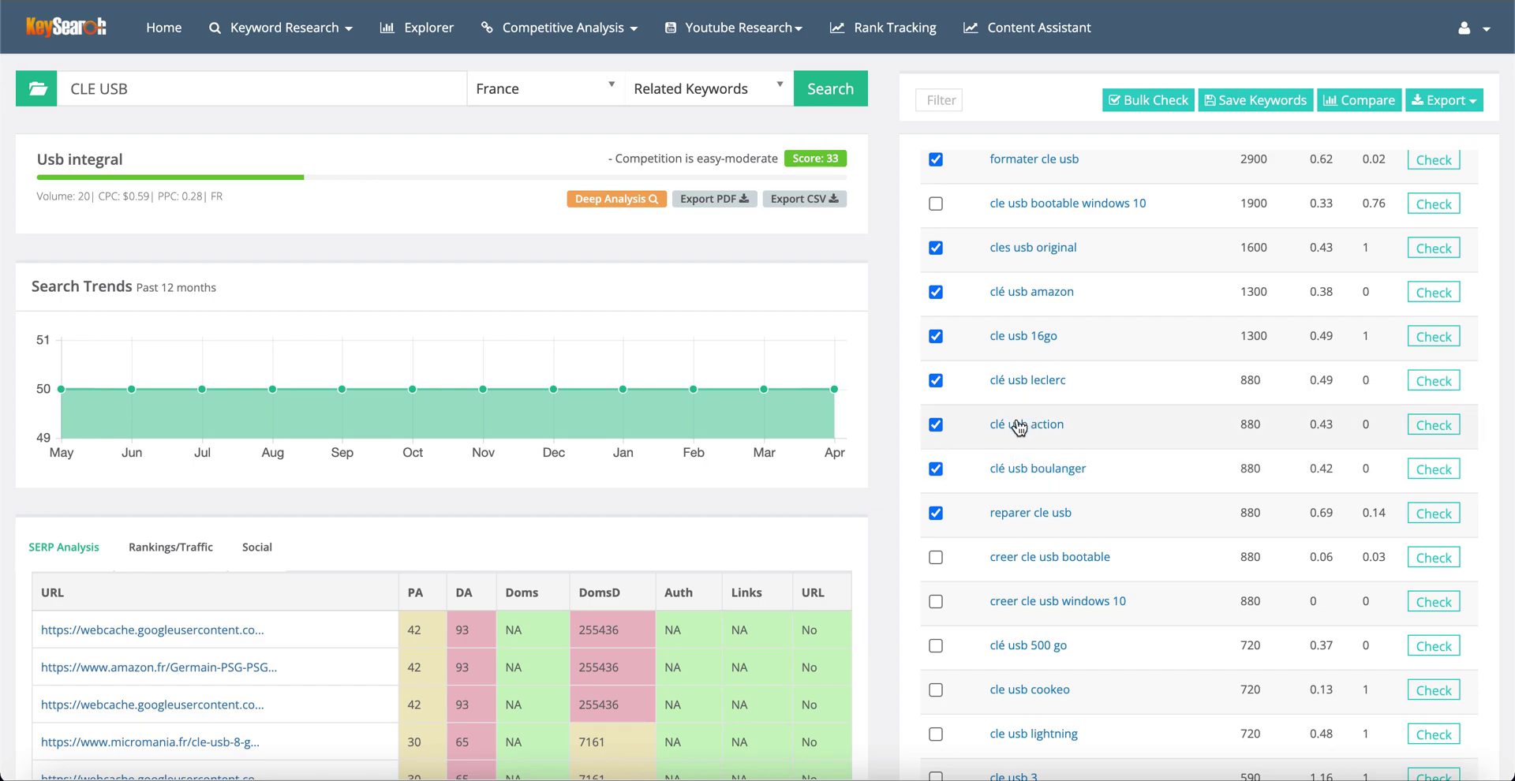
scroll(1076, 497, "up", 4)
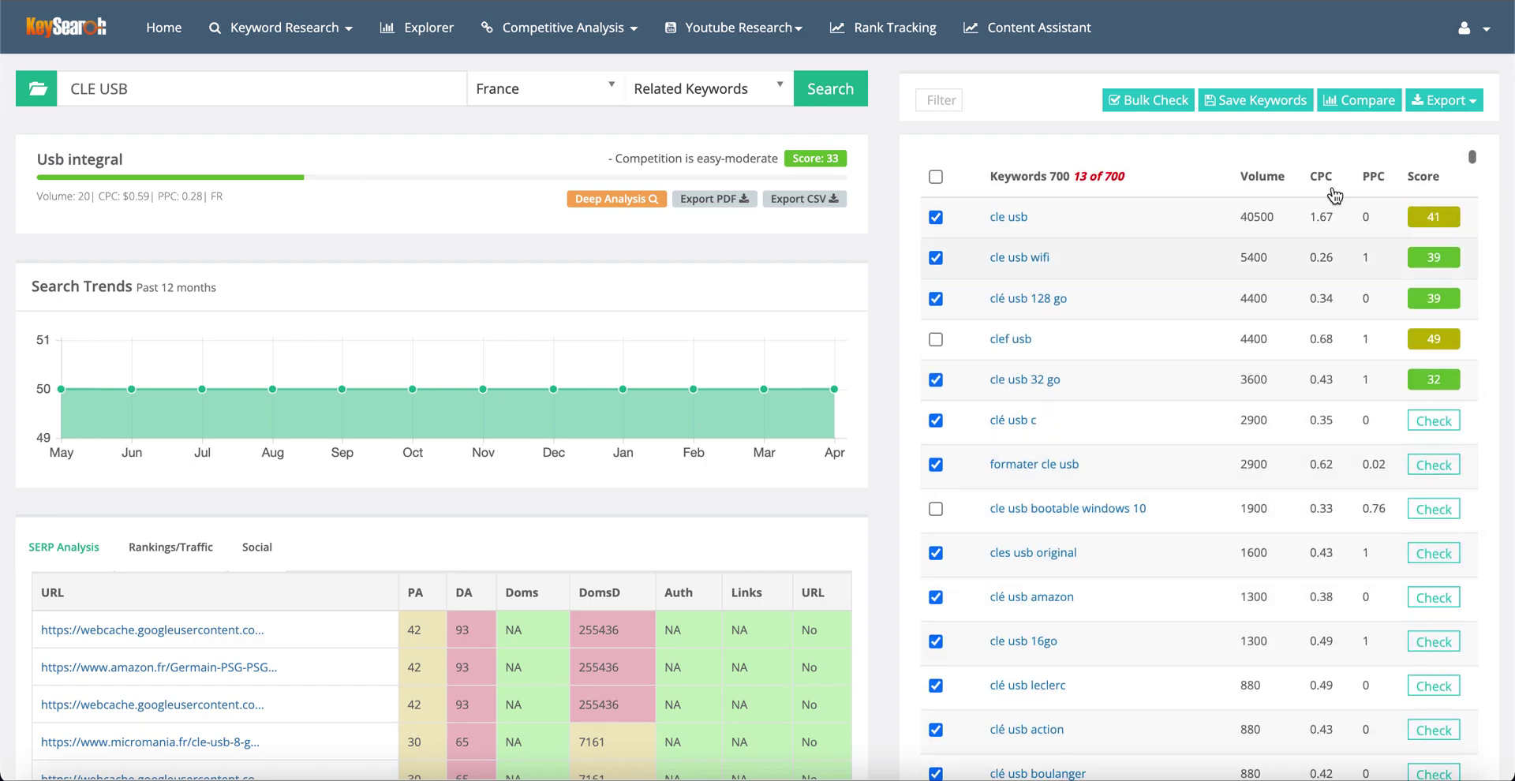
Export the selected keywords as a CSV file and dismiss the download notice.
left_click(1472, 107)
mouse_move(1437, 142)
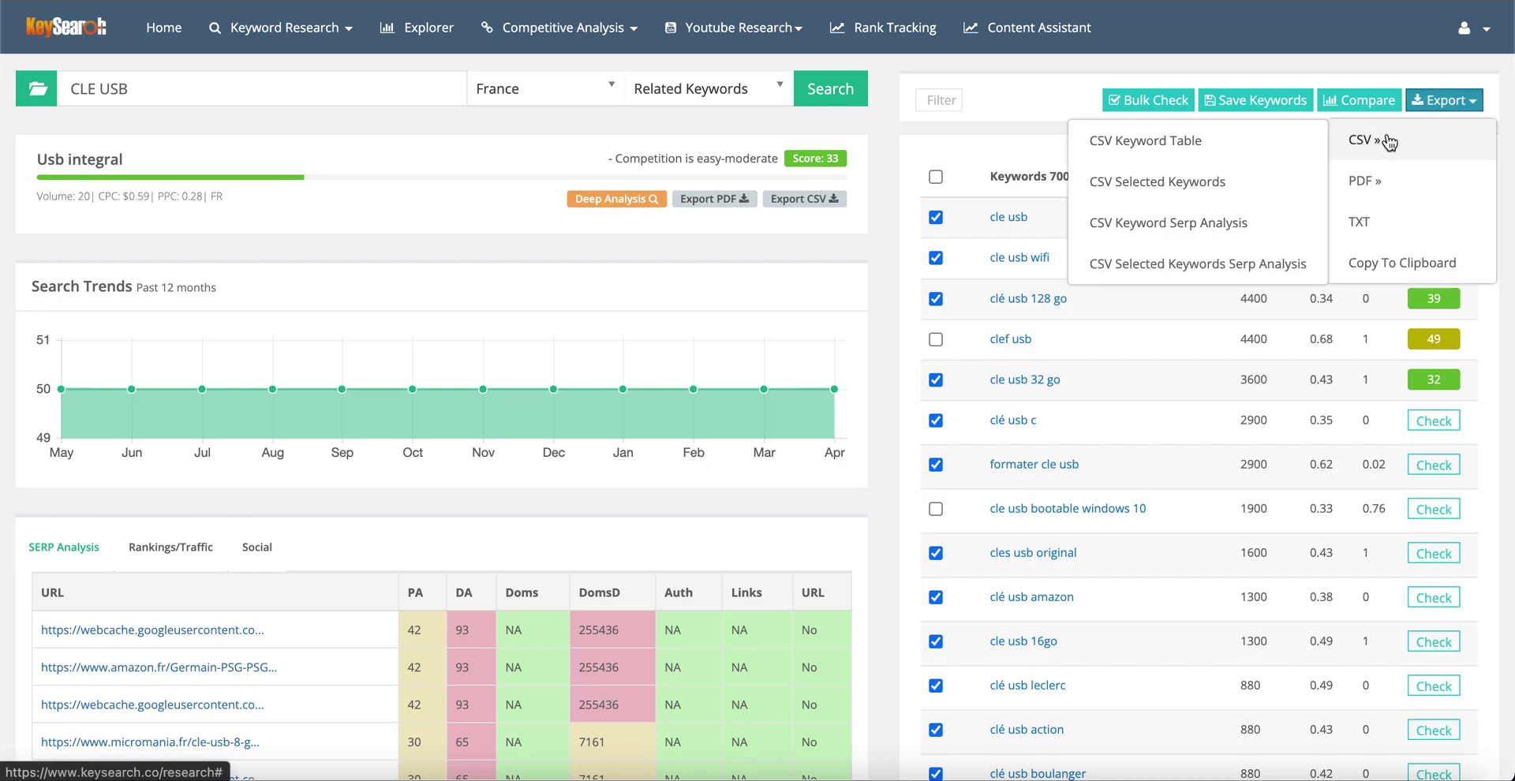
left_click(1207, 182)
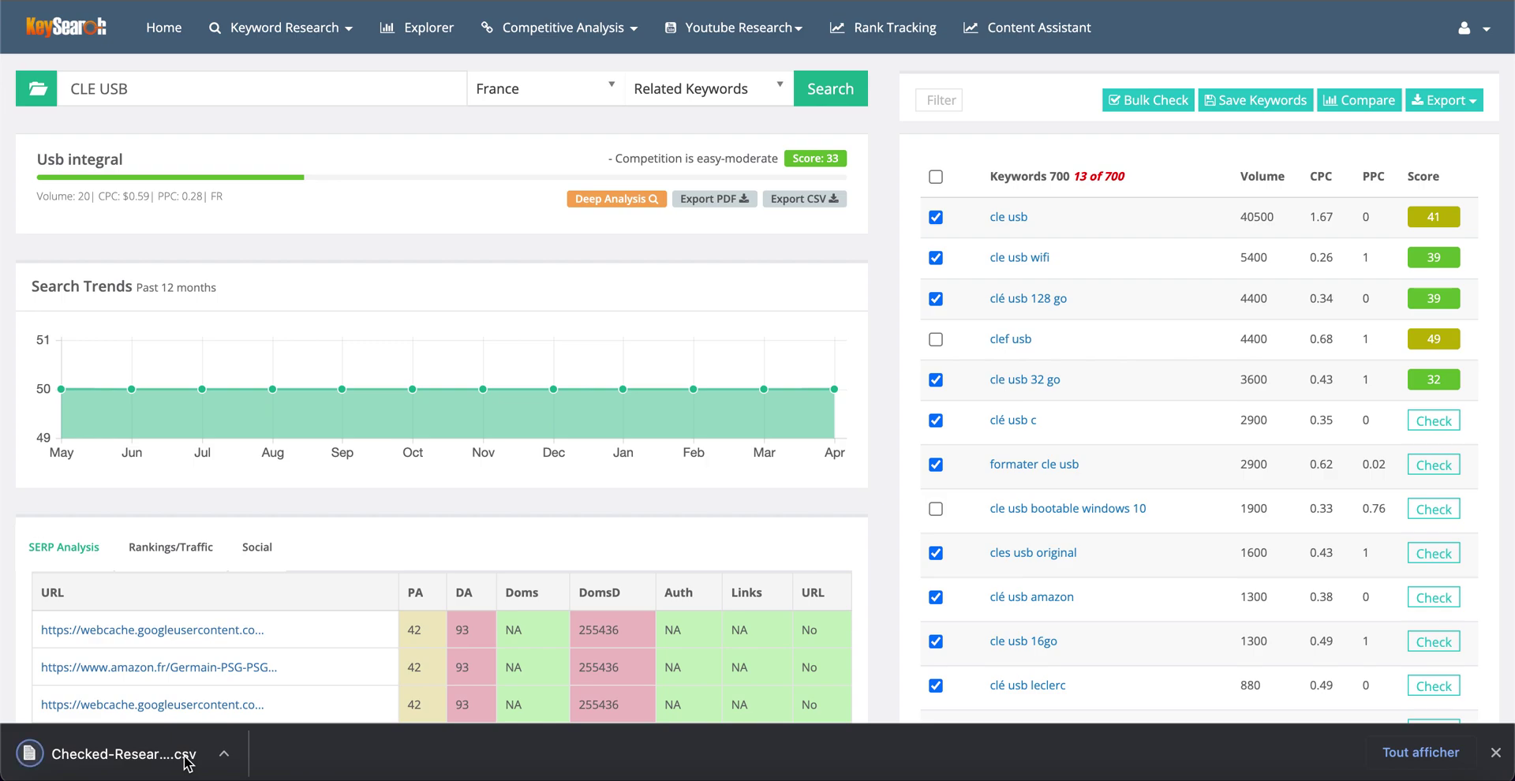
left_click(1495, 754)
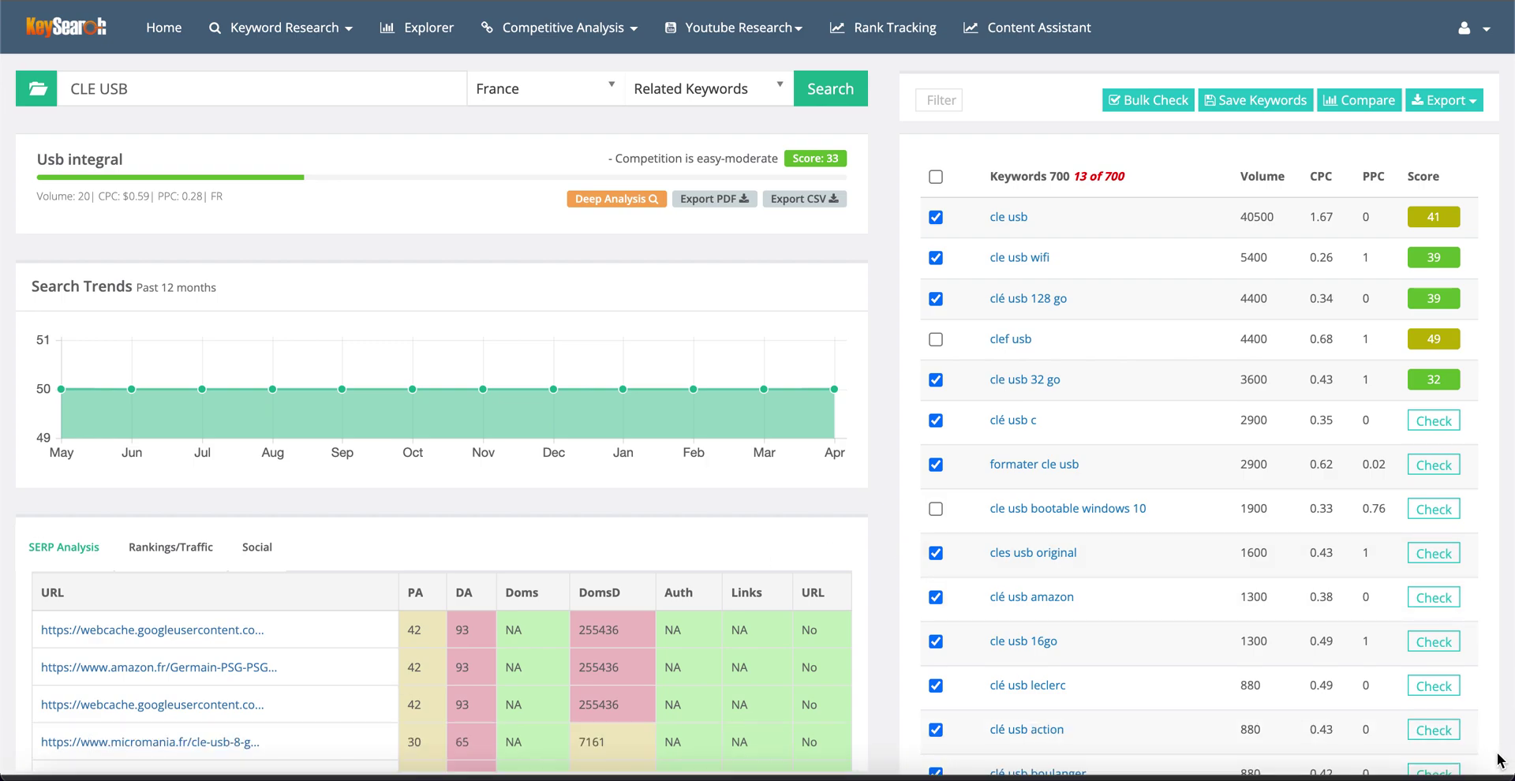
Look over the search engine keyword suggestions, and reload the analysis of the "cle usb" keyword to view its SERP table.
scroll(1018, 643, "down", 5)
scroll(761, 645, "down", 6)
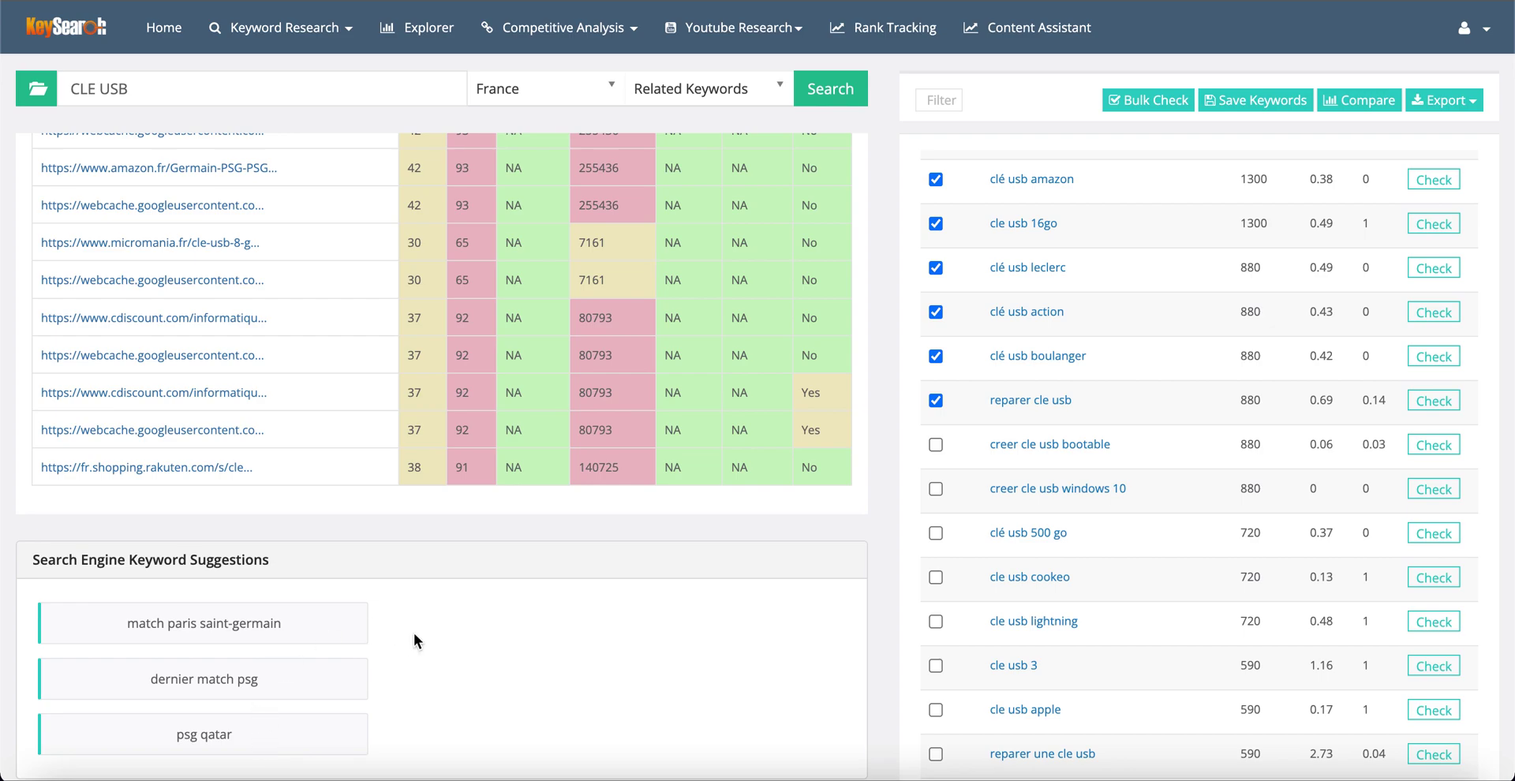
scroll(1241, 348, "up", 5)
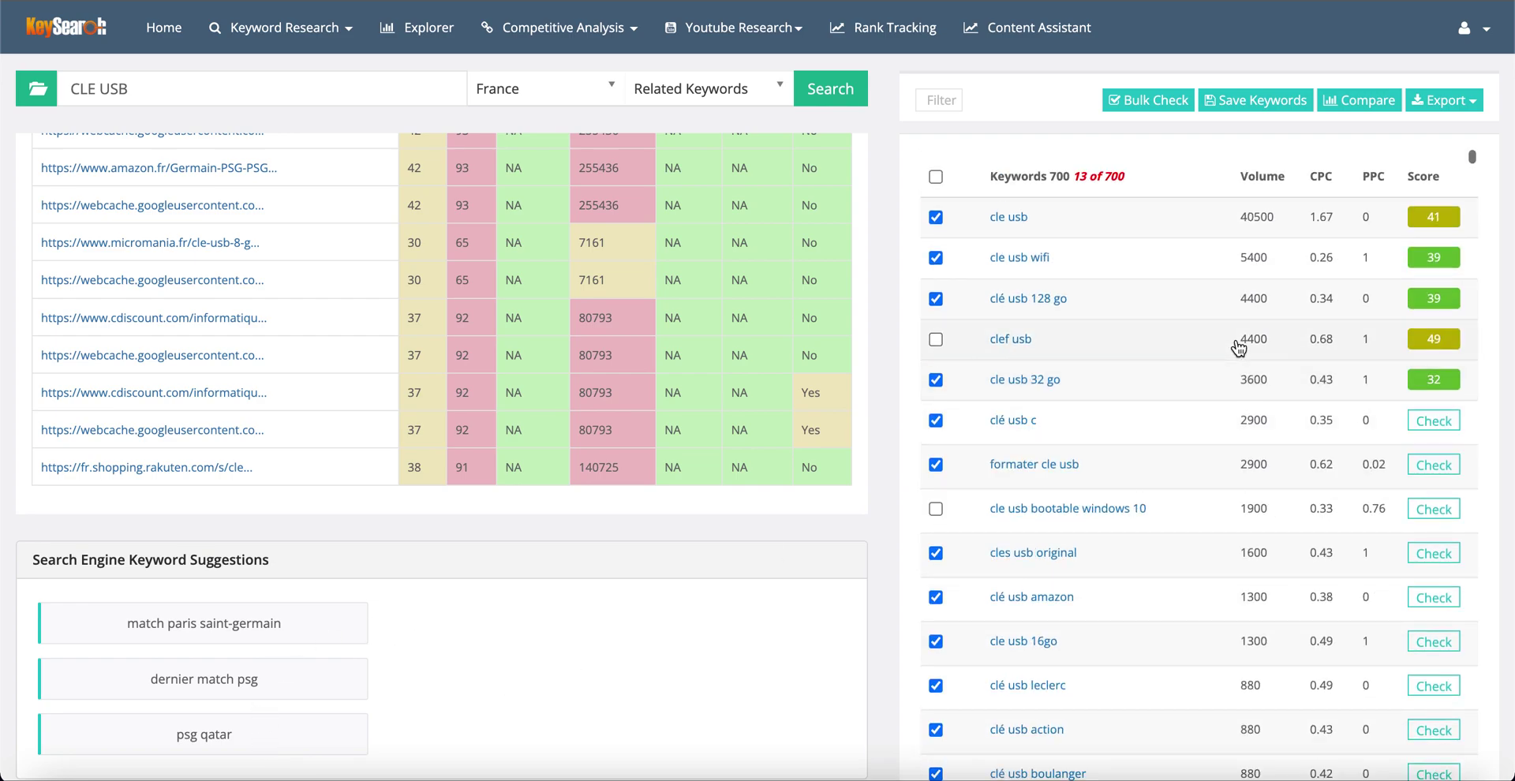
left_click(1429, 220)
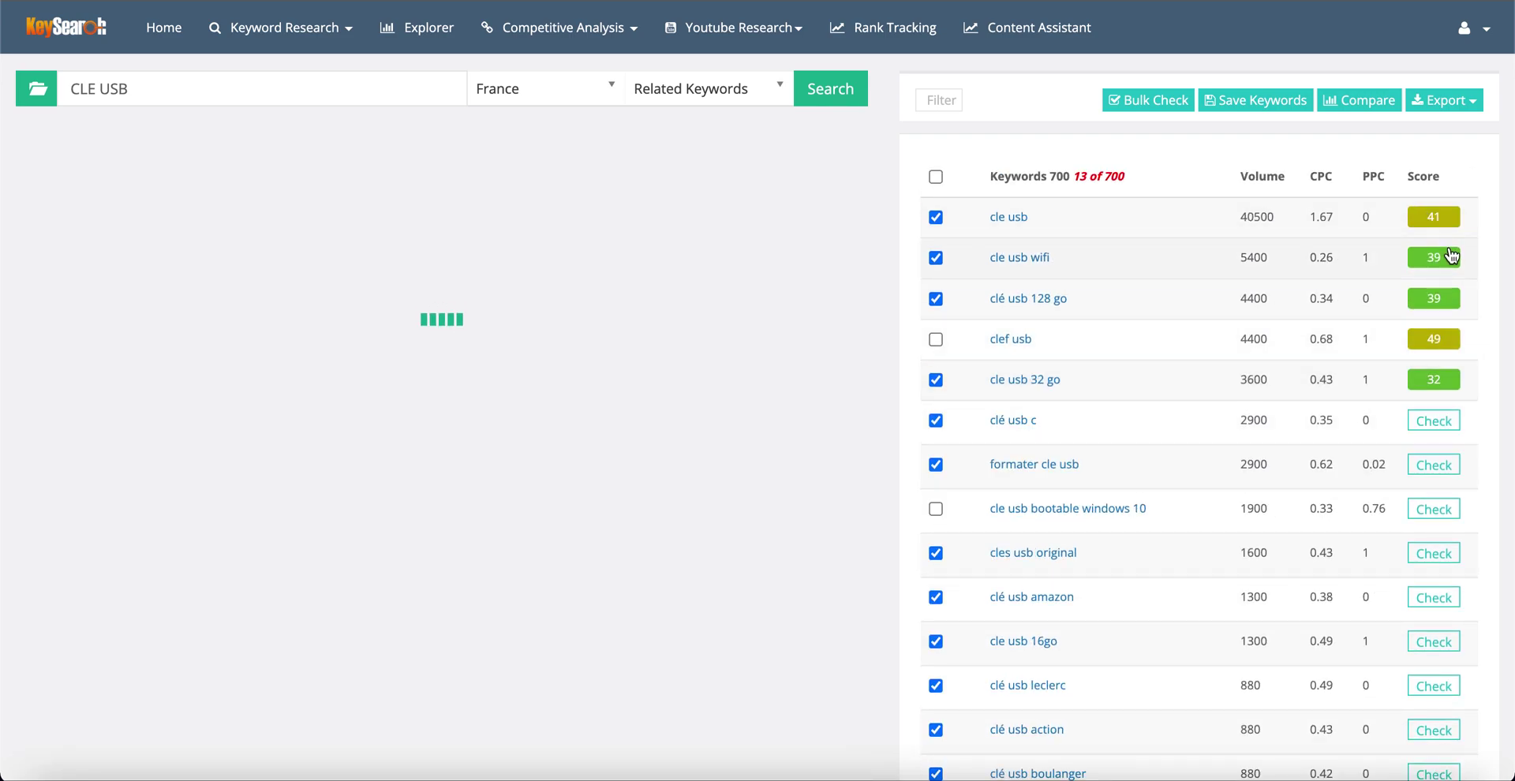
scroll(831, 505, "down", 5)
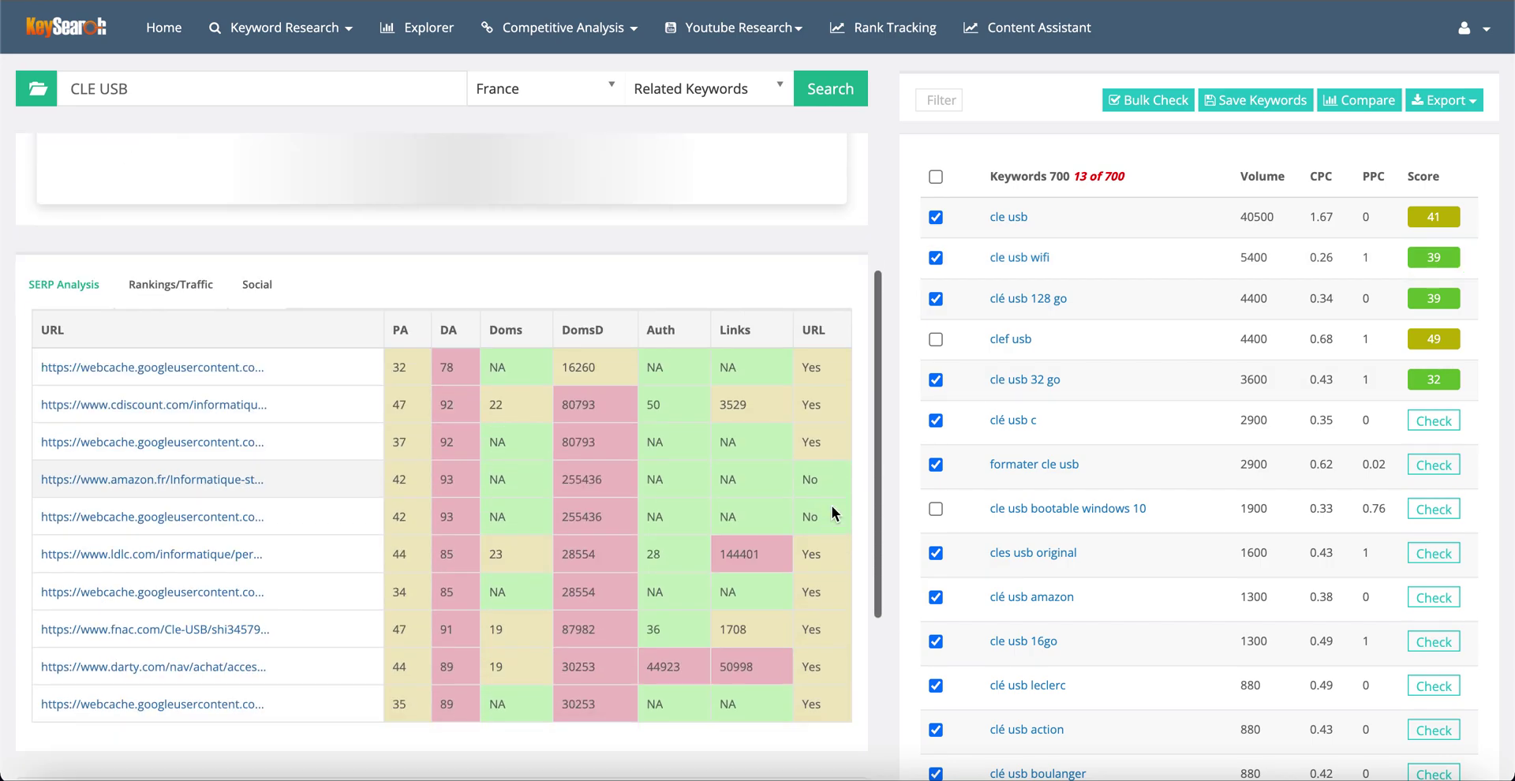